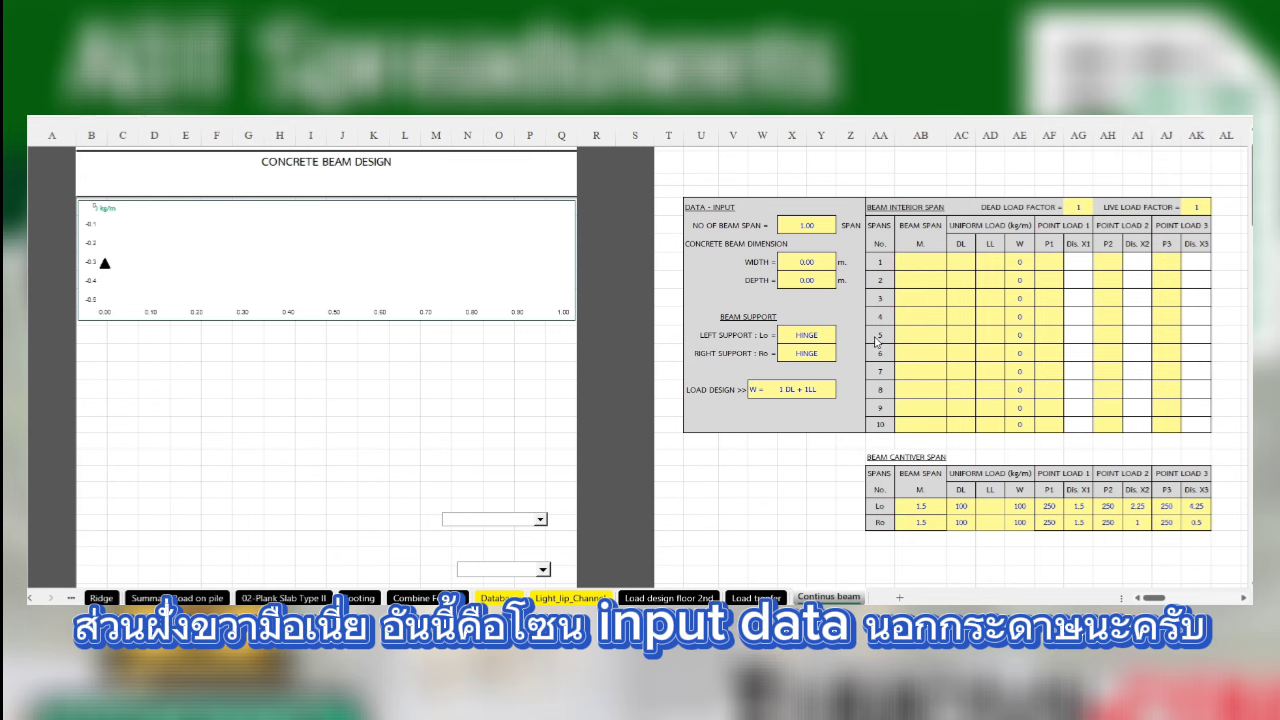
Step: Check the span count list, leaving it at 1 span, then visit the width and depth cells
left_click(823, 224)
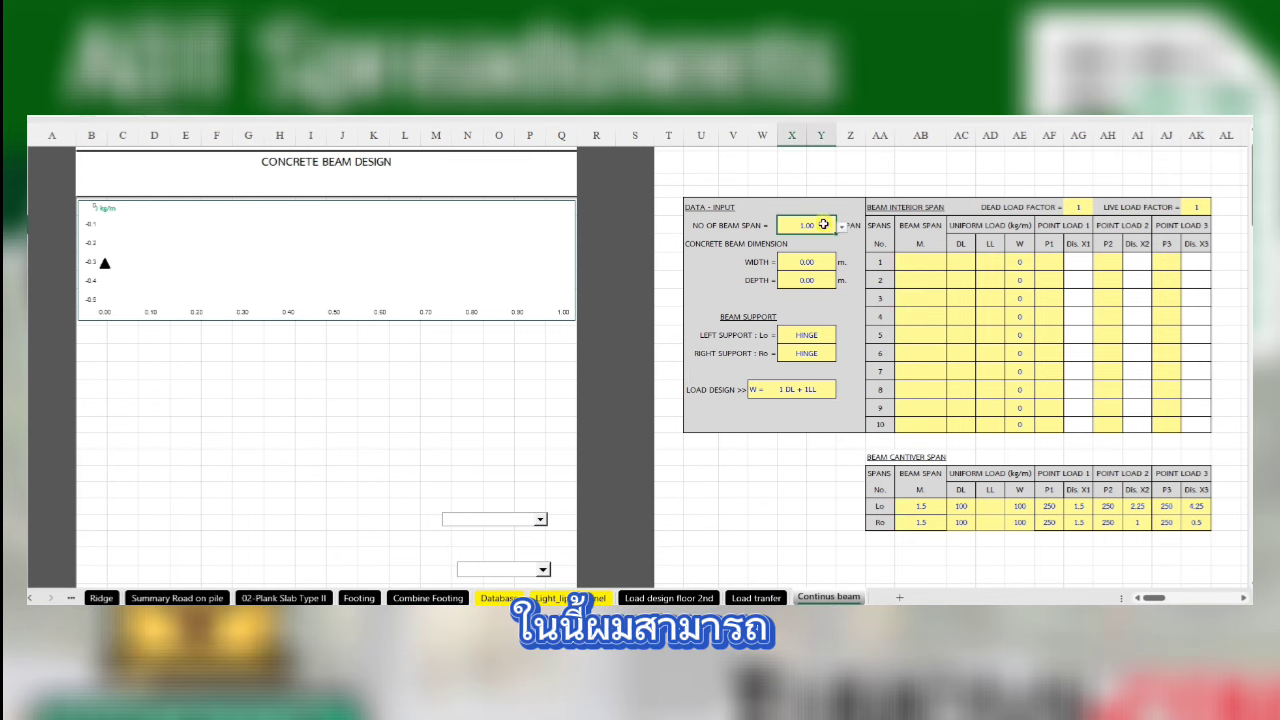
left_click(842, 227)
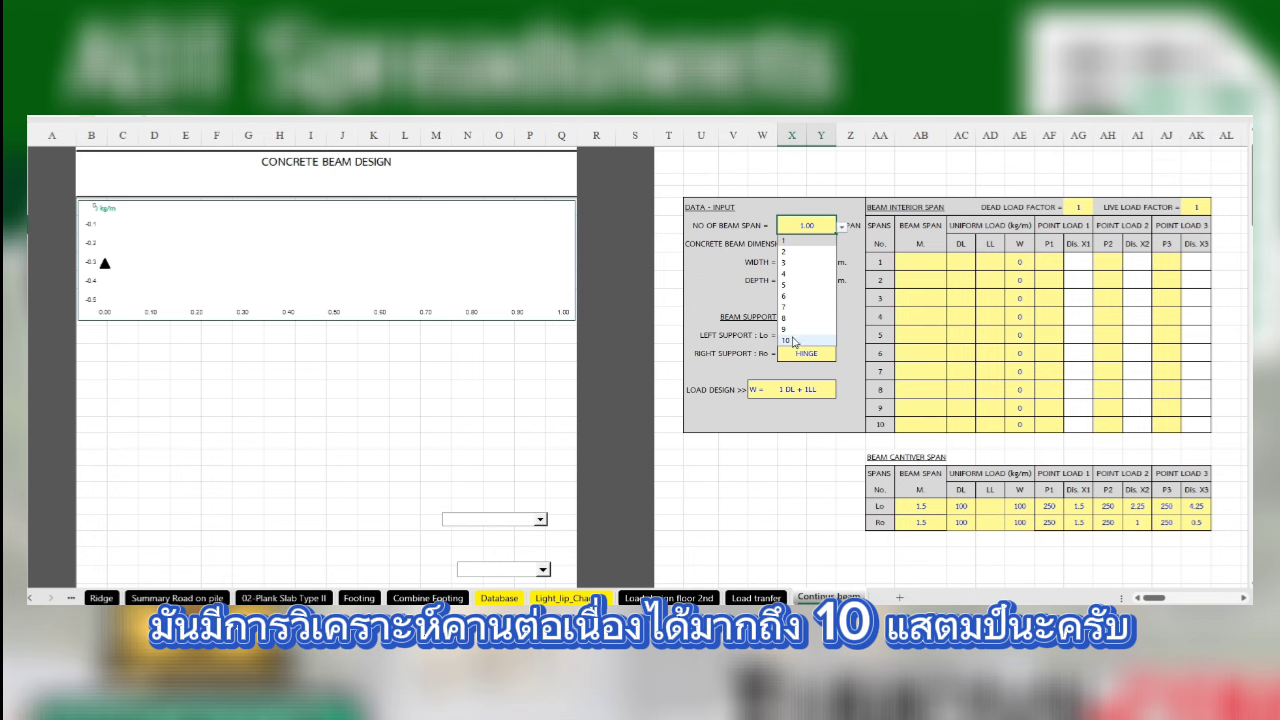
left_click(842, 227)
left_click(816, 261)
left_click(816, 280)
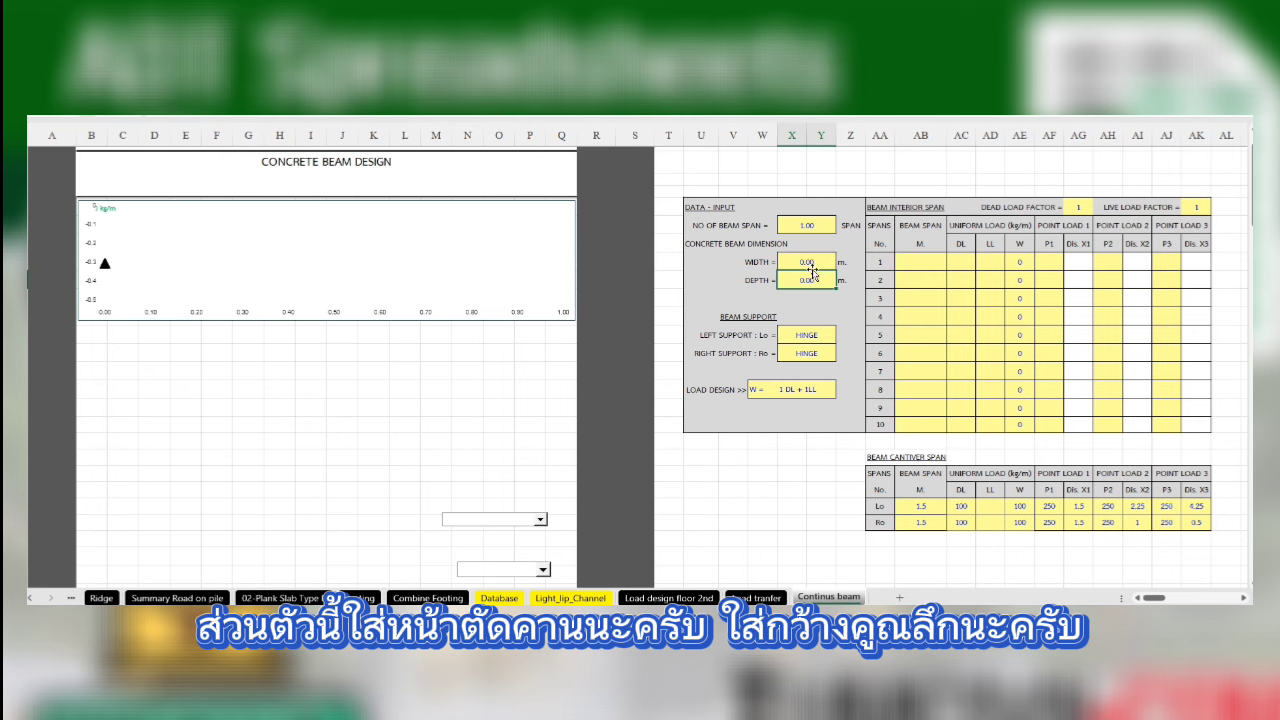
Step: Check the left and right support choices, keeping both as HINGE
left_click(818, 337)
left_click(841, 338)
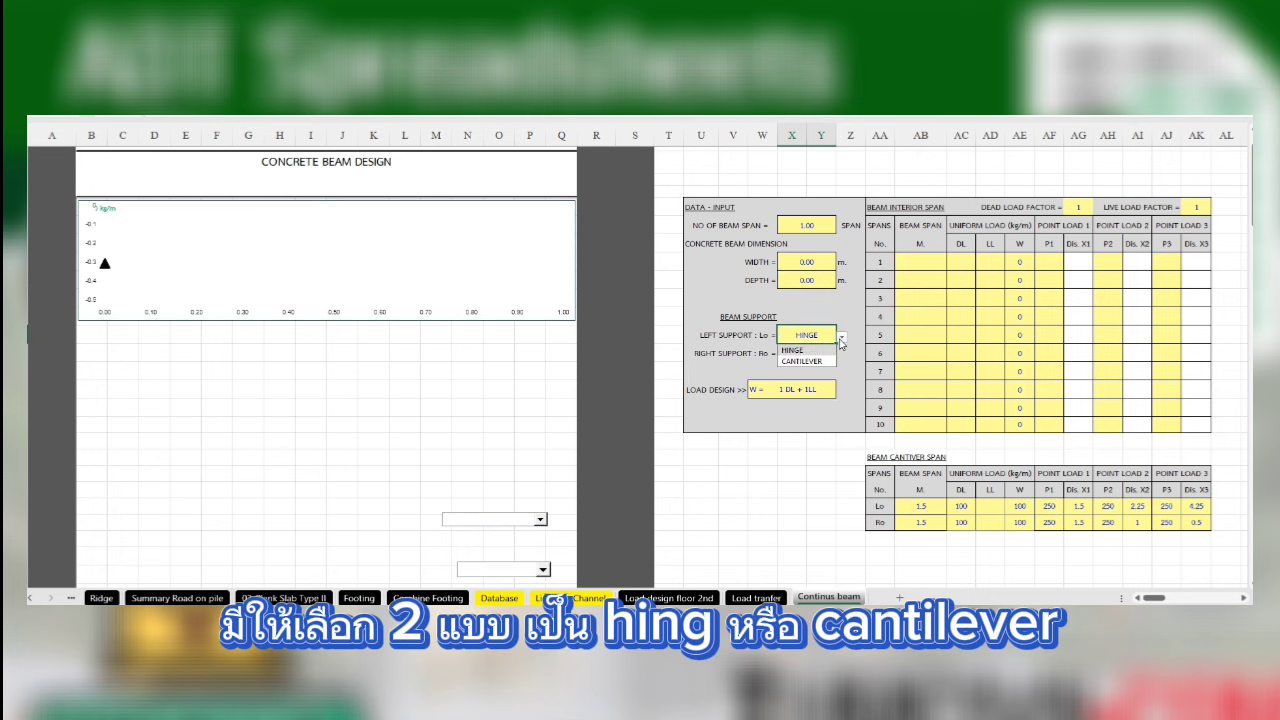
left_click(824, 351)
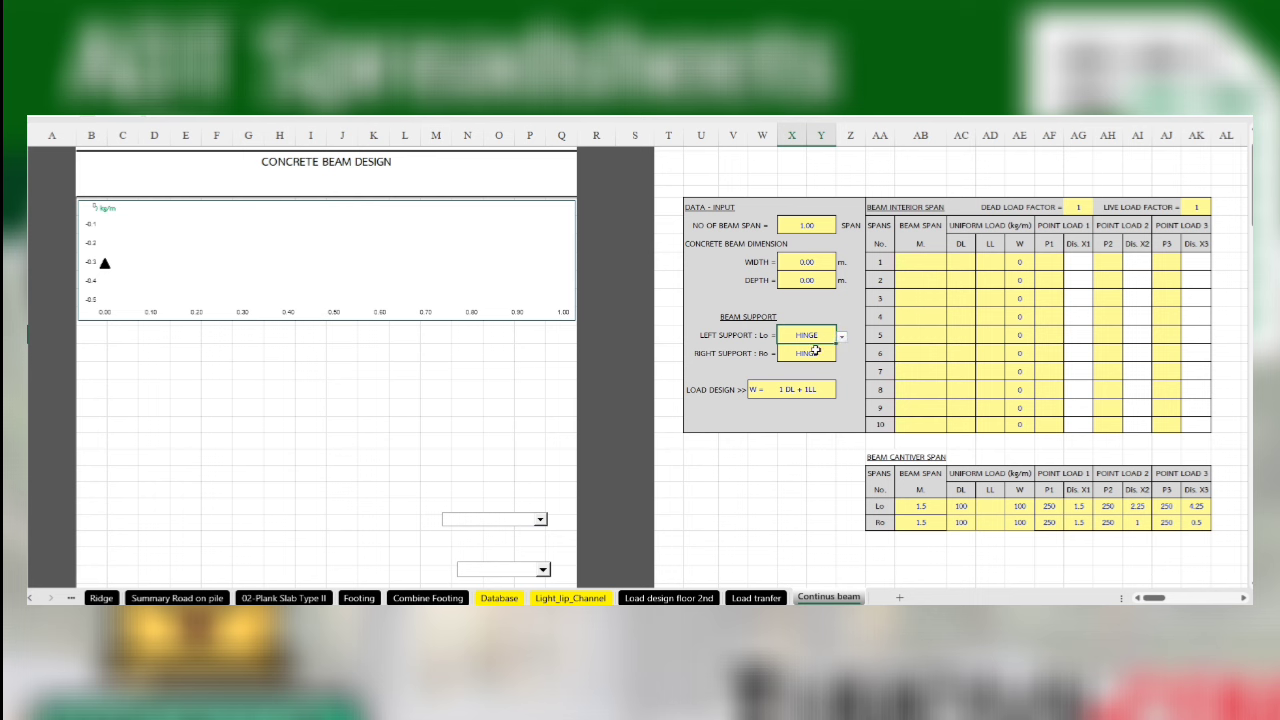
left_click(818, 356)
left_click(843, 357)
left_click(845, 360)
left_click(832, 316)
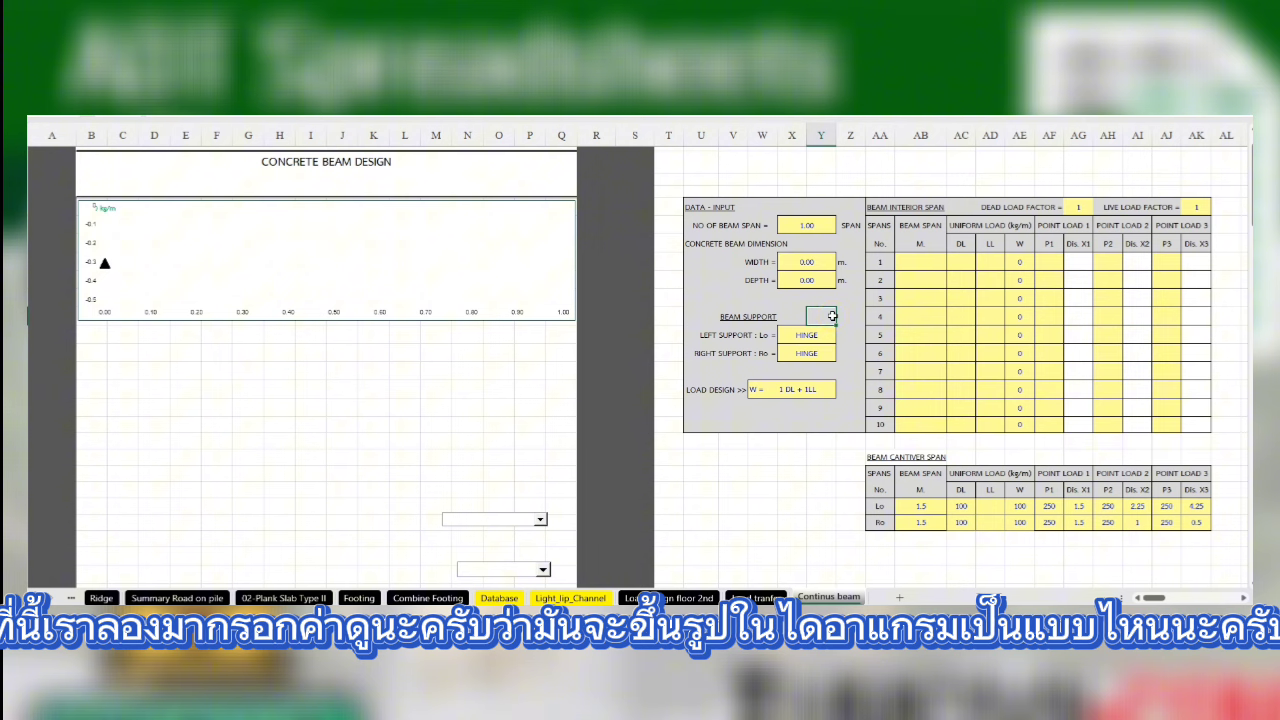
Step: Set the beam to 3 spans with 0.20 m width and 0.50 m depth
left_click(814, 225)
left_click(842, 228)
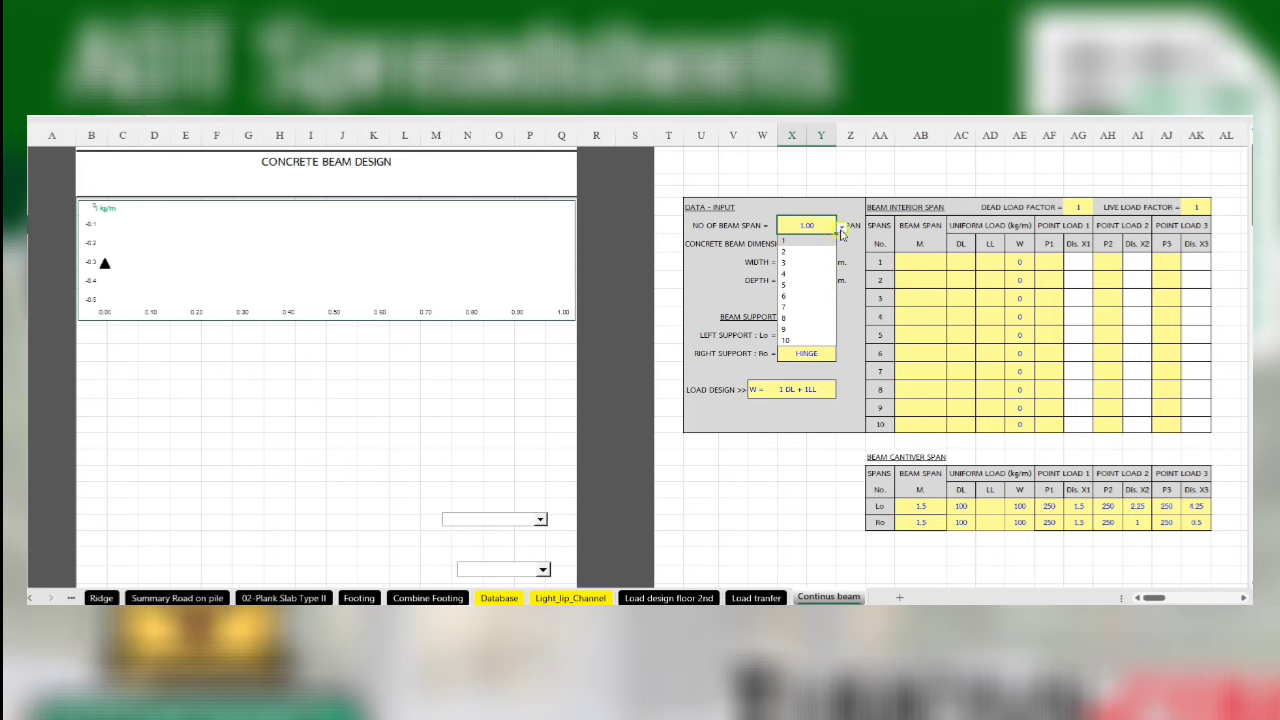
left_click(820, 262)
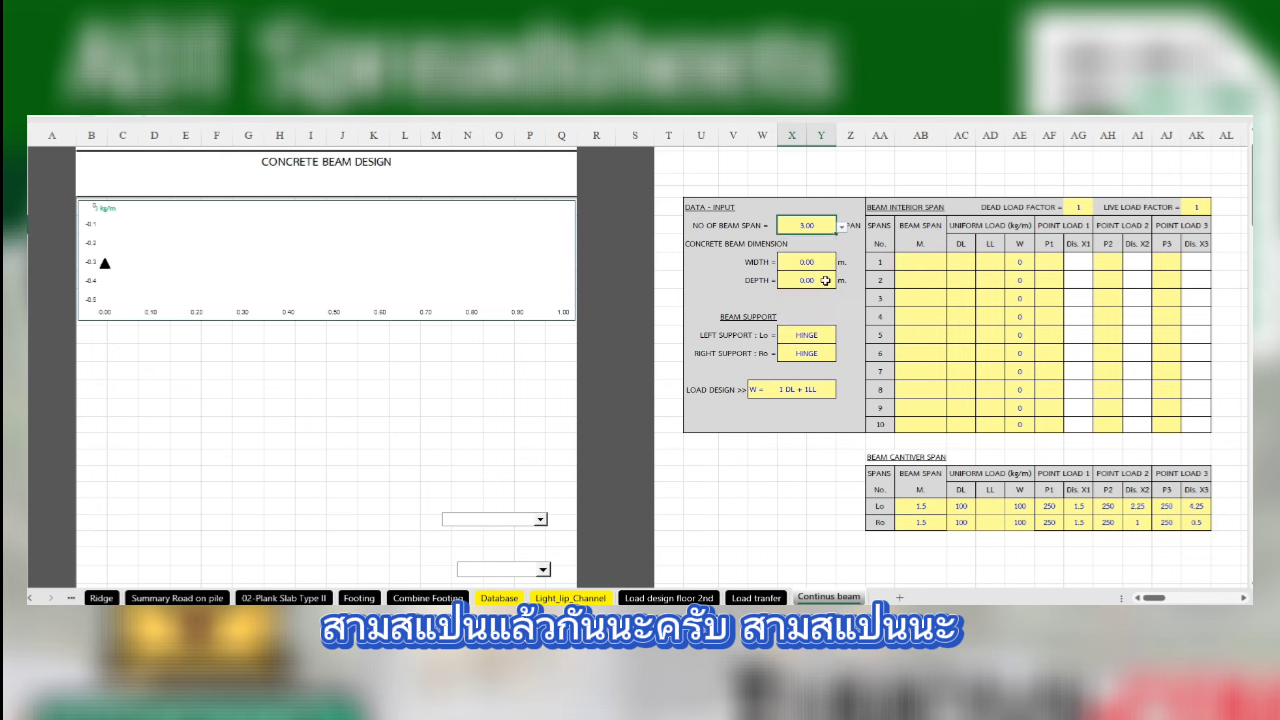
left_click(816, 265)
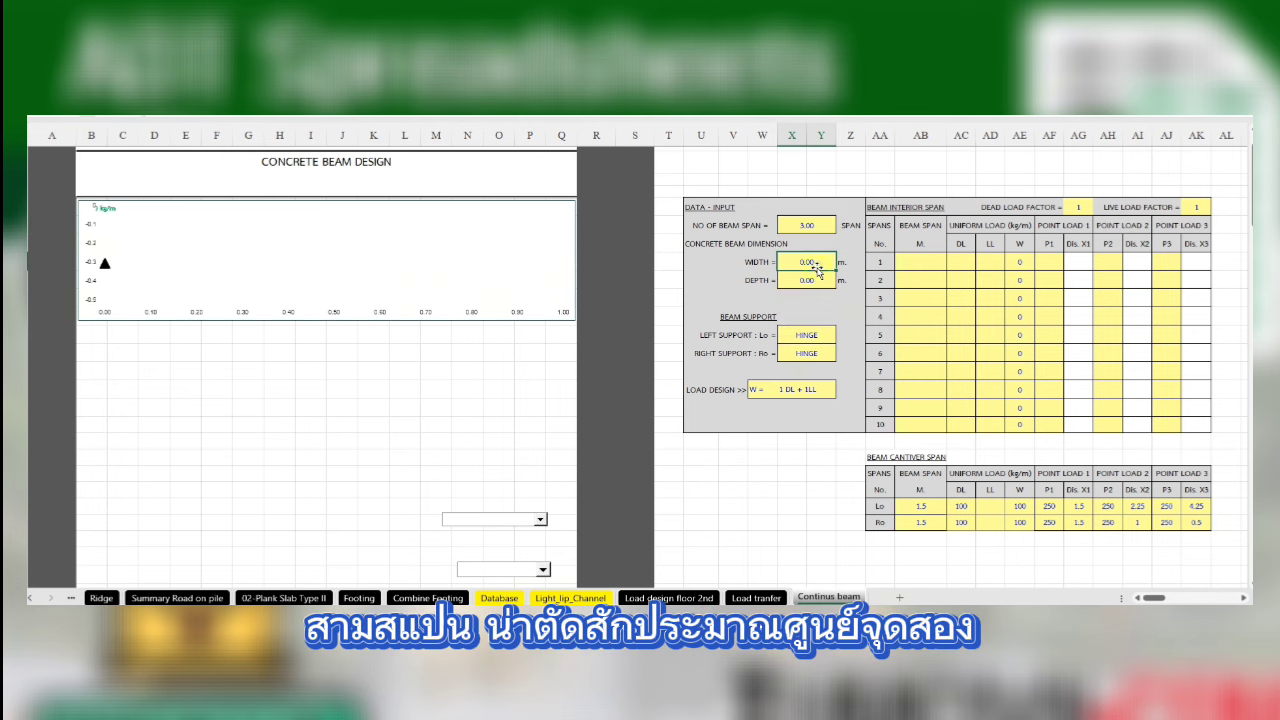
type("0.")
key("Return")
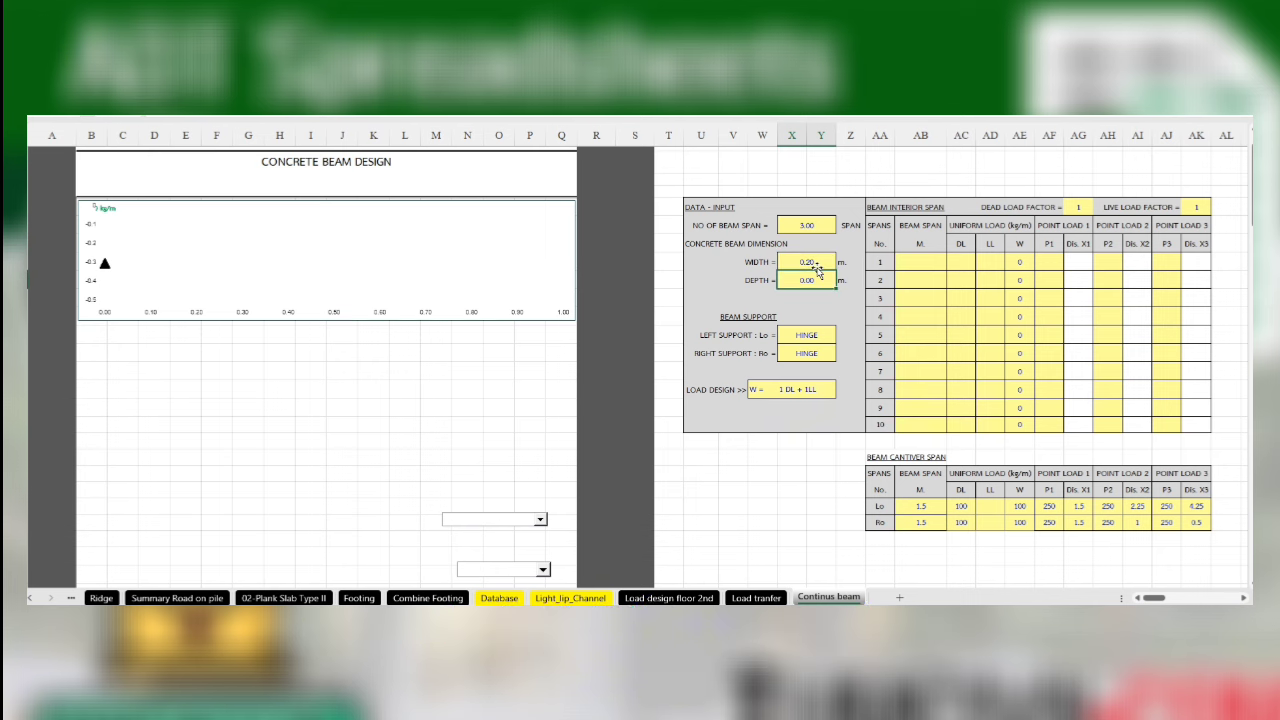
type("0")
key("Return")
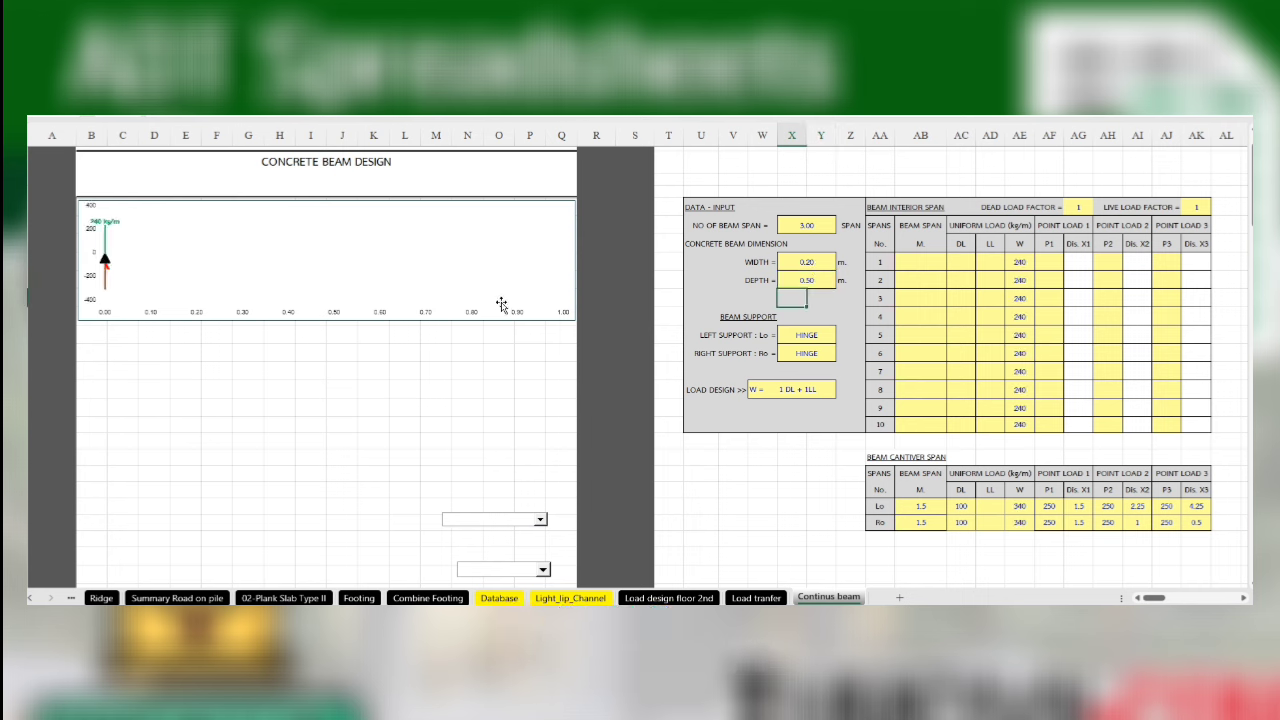
Step: Enter BEAM SPAN lengths of 3.5, 5 and 6 m for spans 1–3
left_click(910, 261)
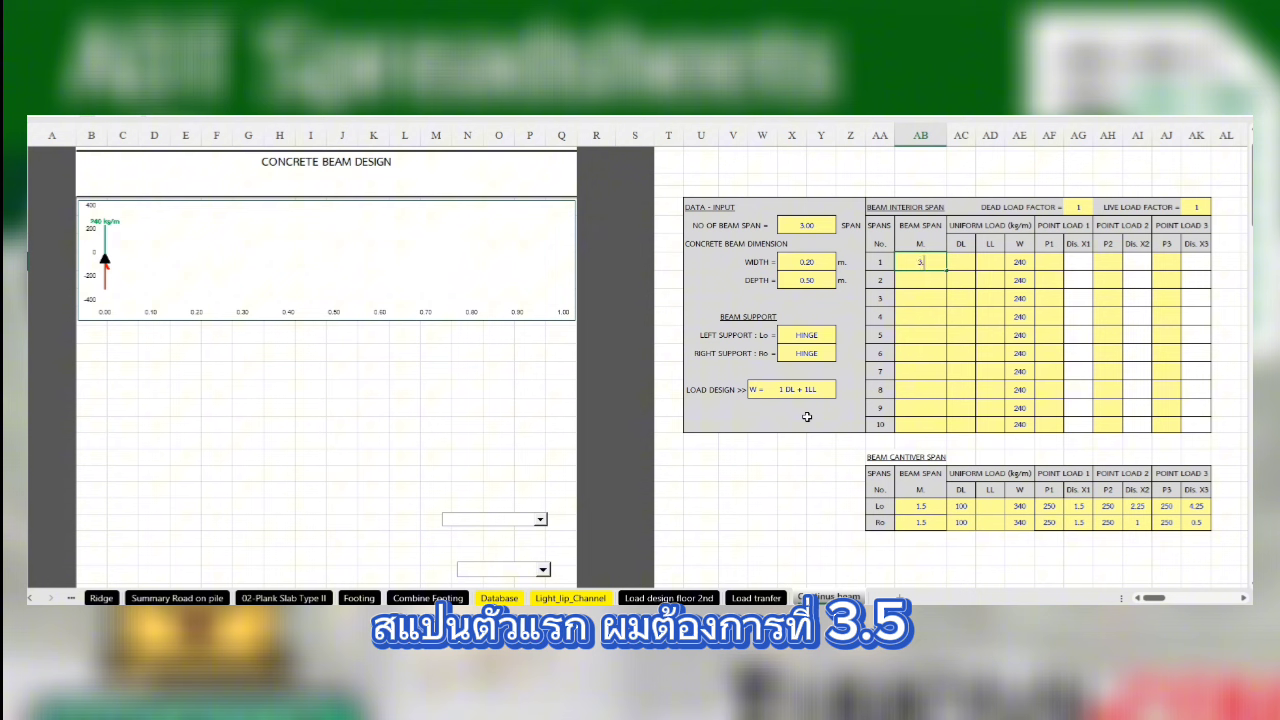
type("5")
key("Return")
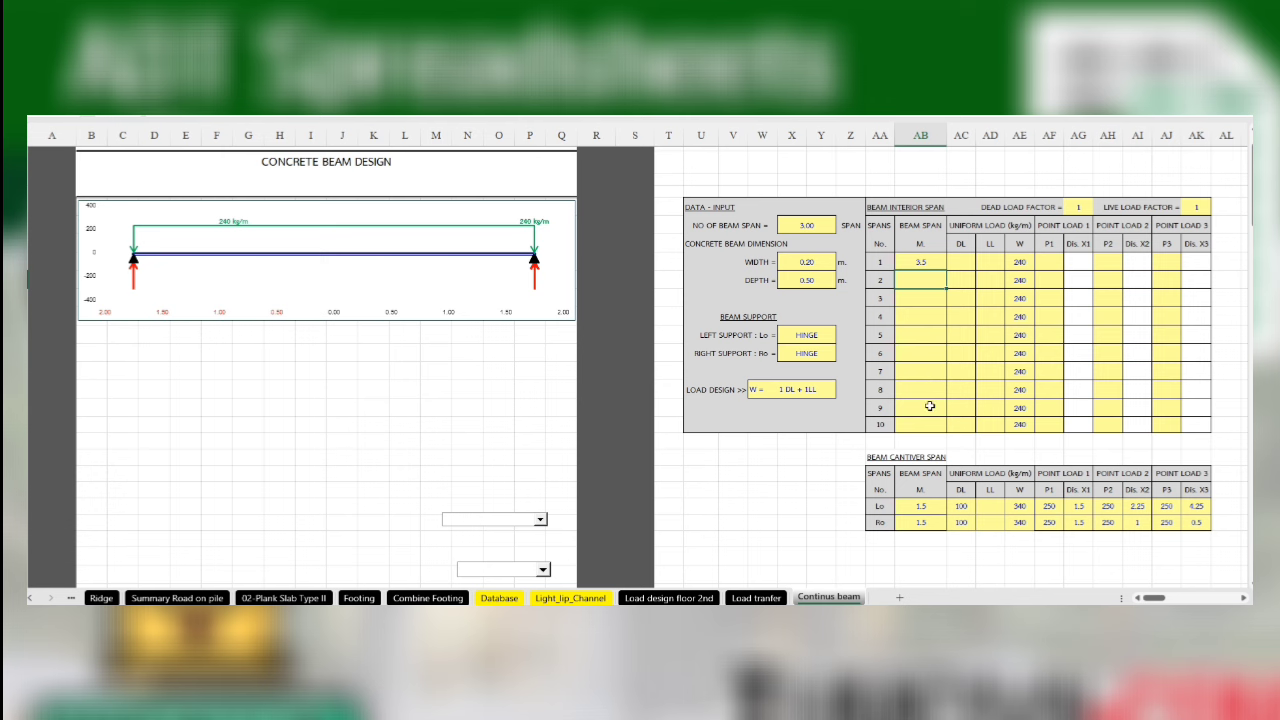
type("5")
key("Return")
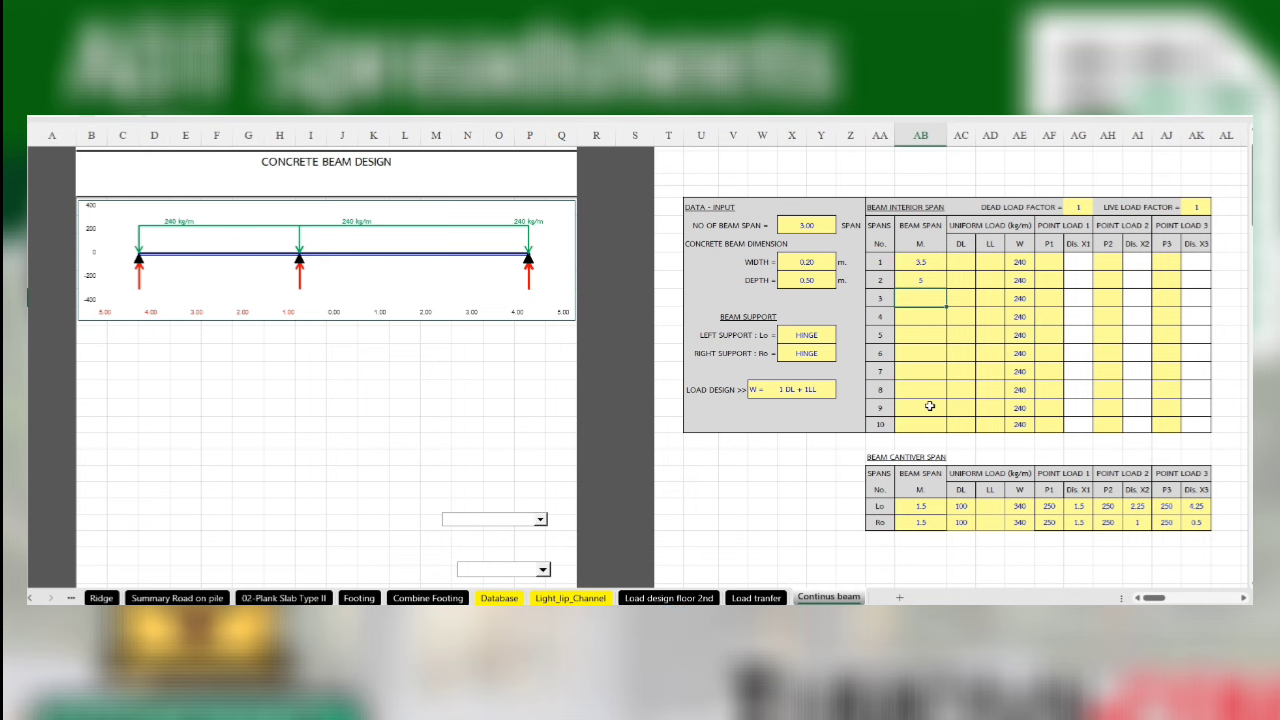
type("6")
key("Return")
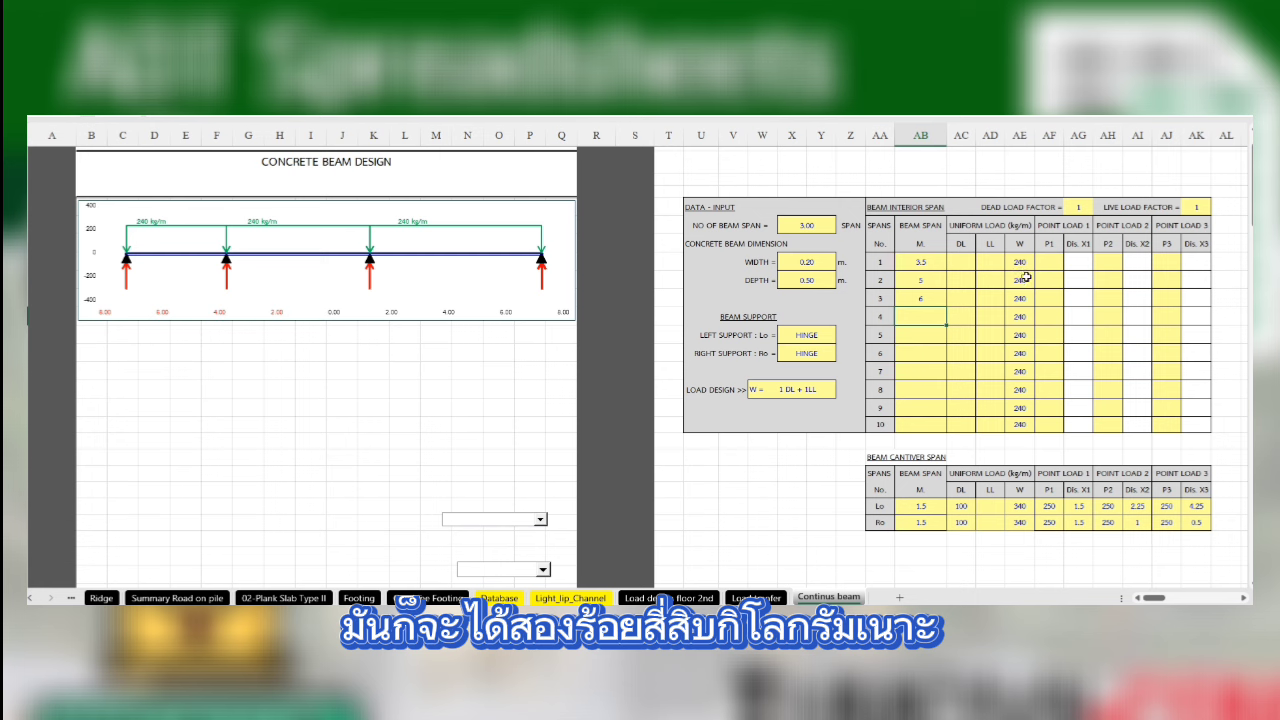
Step: Enter a DEAD LOAD FACTOR of 1.4 and a LIVE LOAD FACTOR of 1.7
left_click(1080, 205)
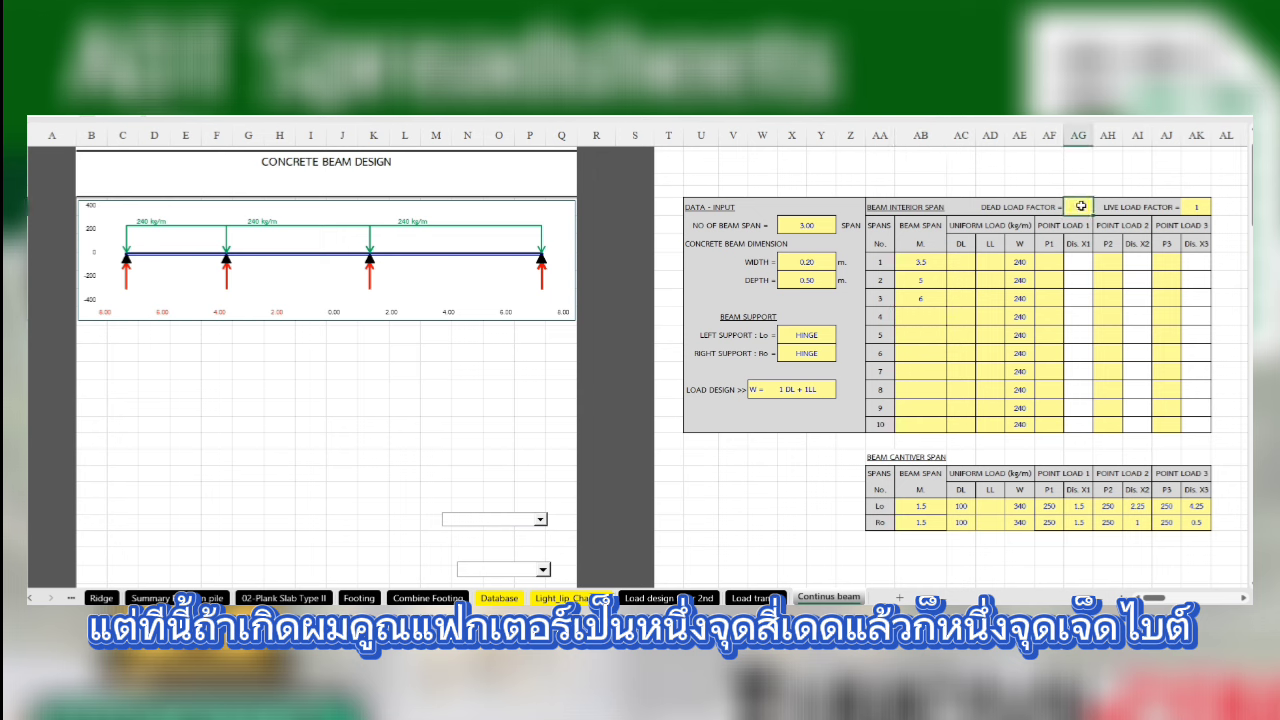
type("1.4")
key("Return")
left_click(1200, 208)
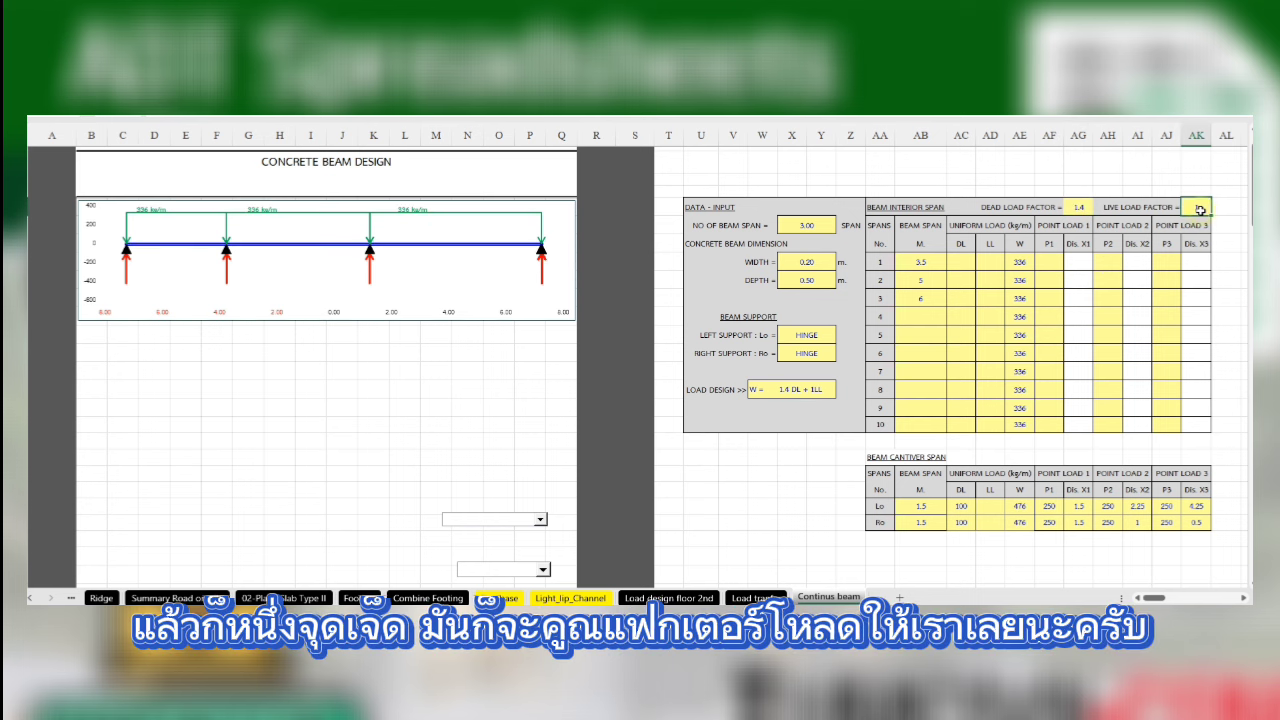
type(".7")
key("Return")
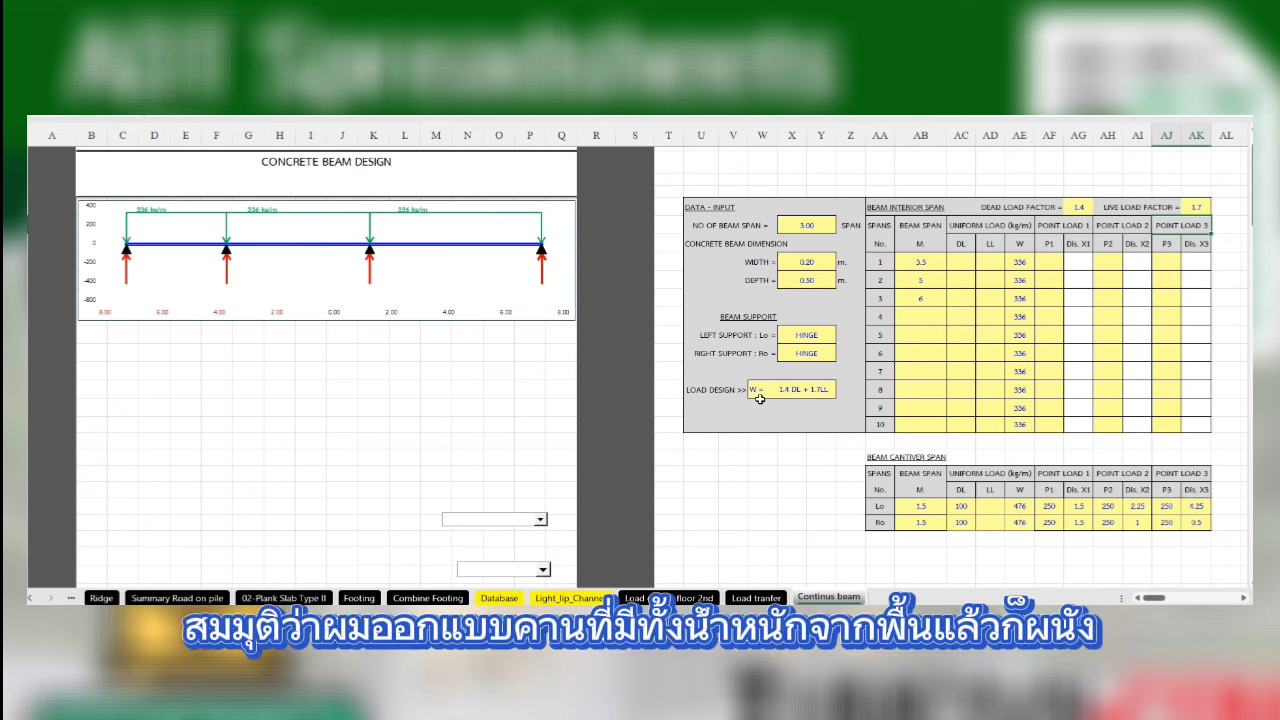
Step: Enter an 800 dead load in the DL cells of spans 1–3
left_click(955, 264)
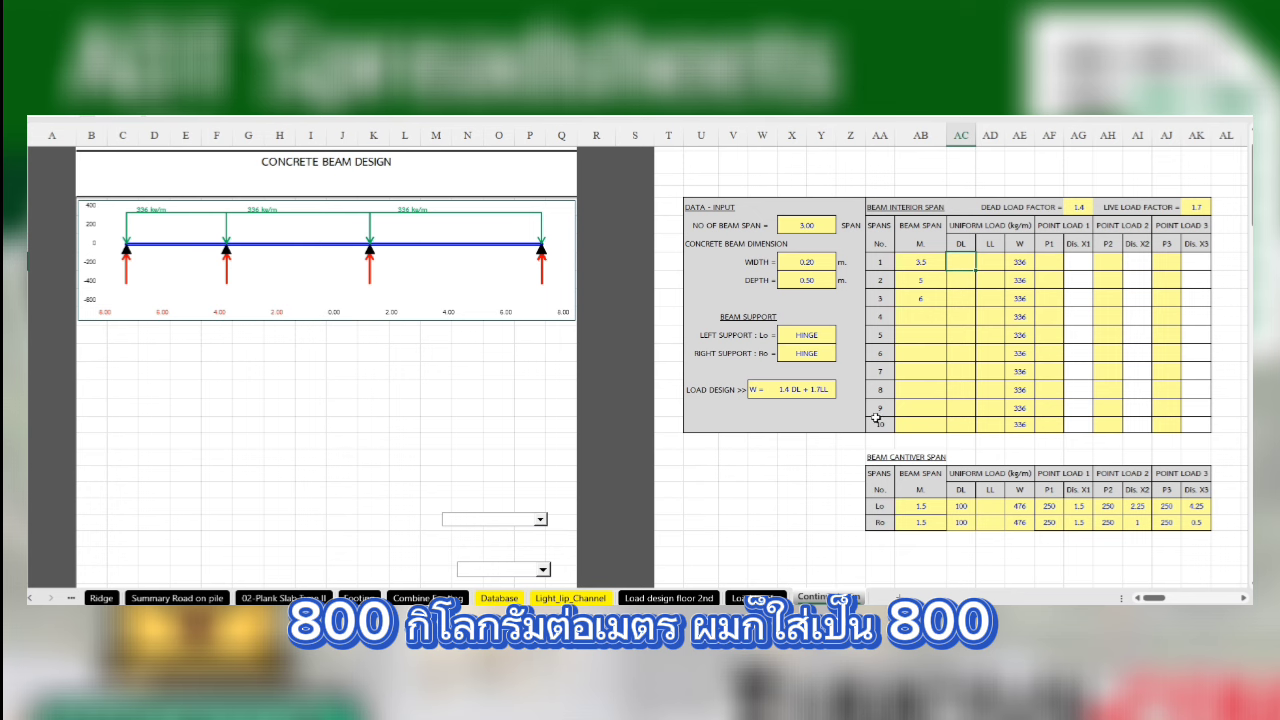
type("800")
key("Return")
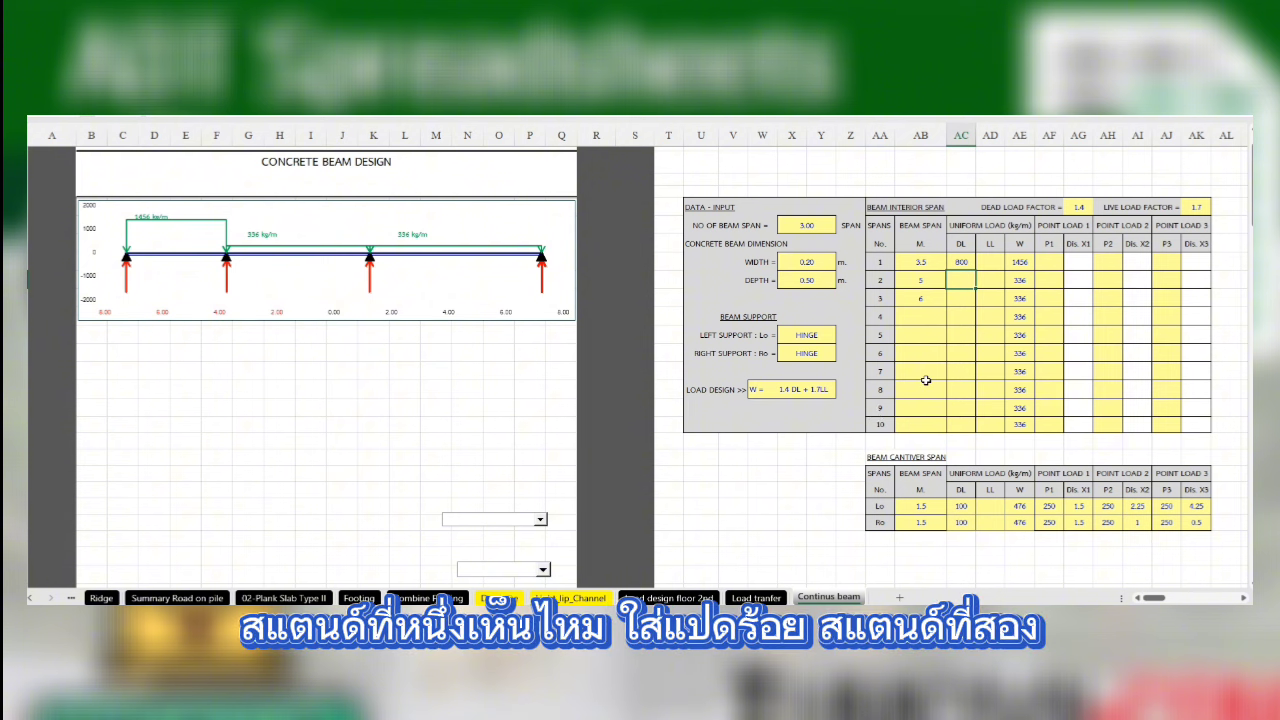
type("800")
key("Return")
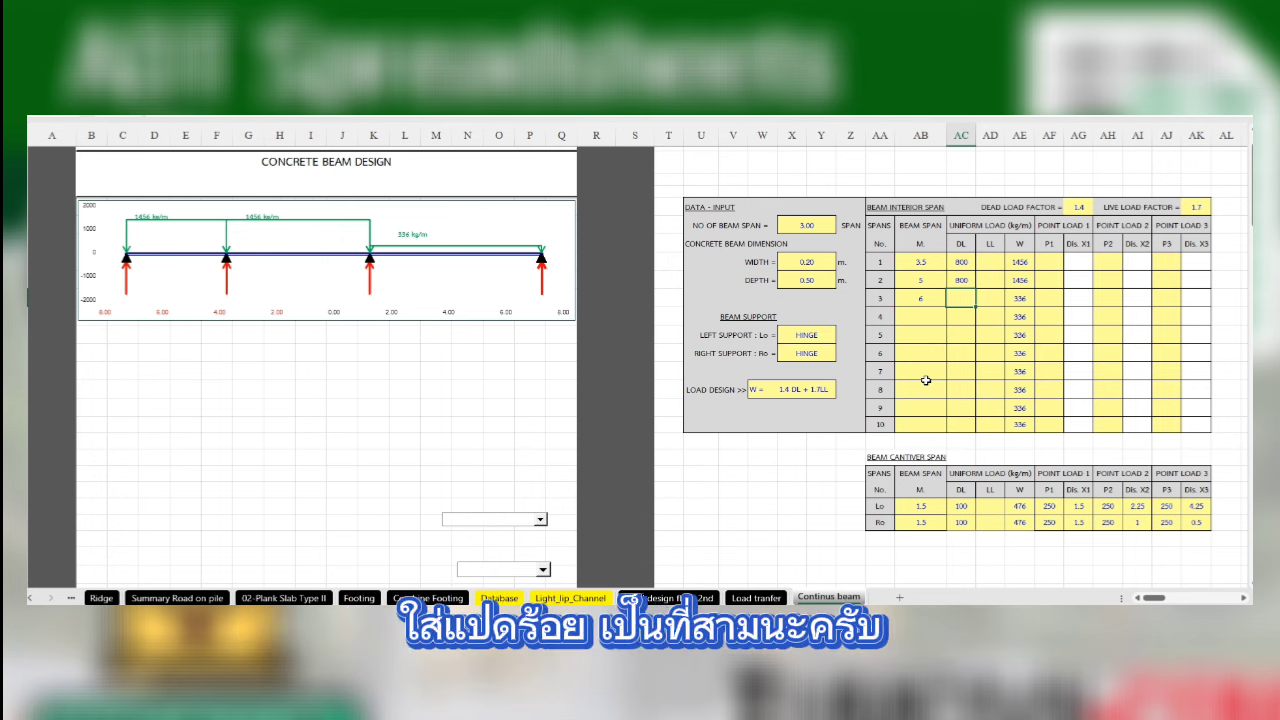
type("80")
key("Return")
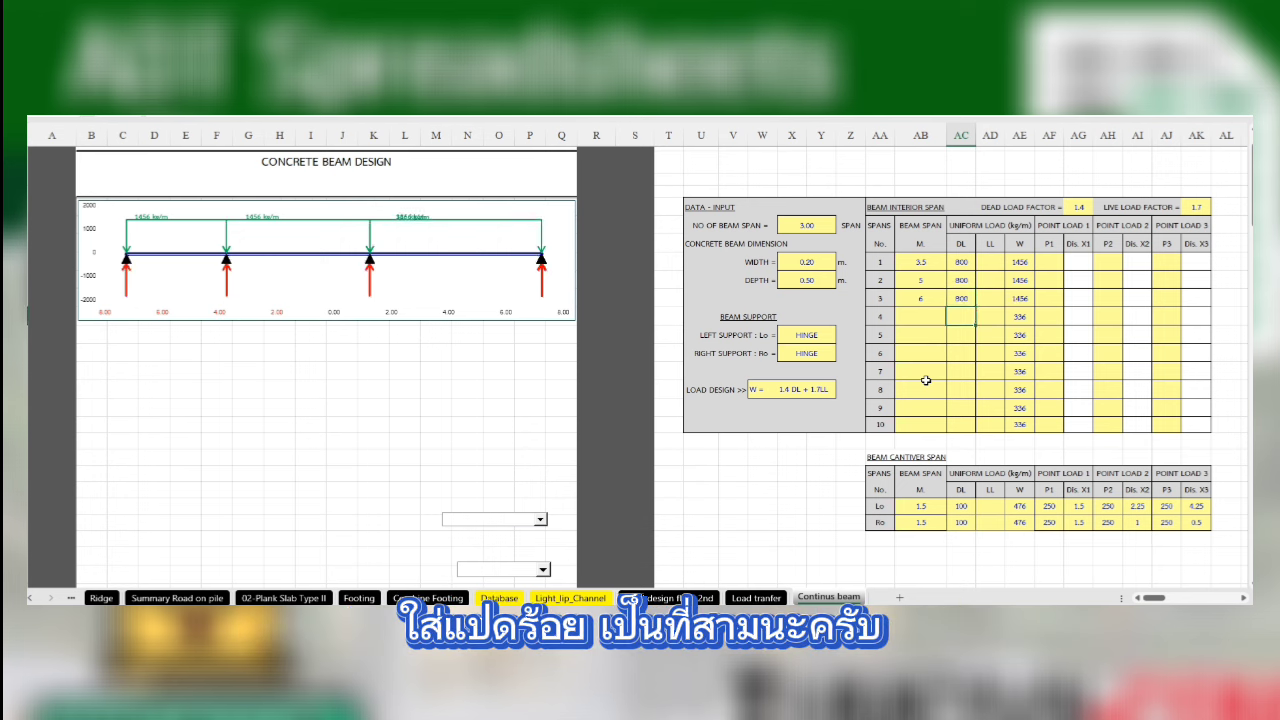
Step: Enter a 200 live load for spans 1–3, correcting span 3's LL to 200
key("Up")
key("Up")
key("Up")
key("Right")
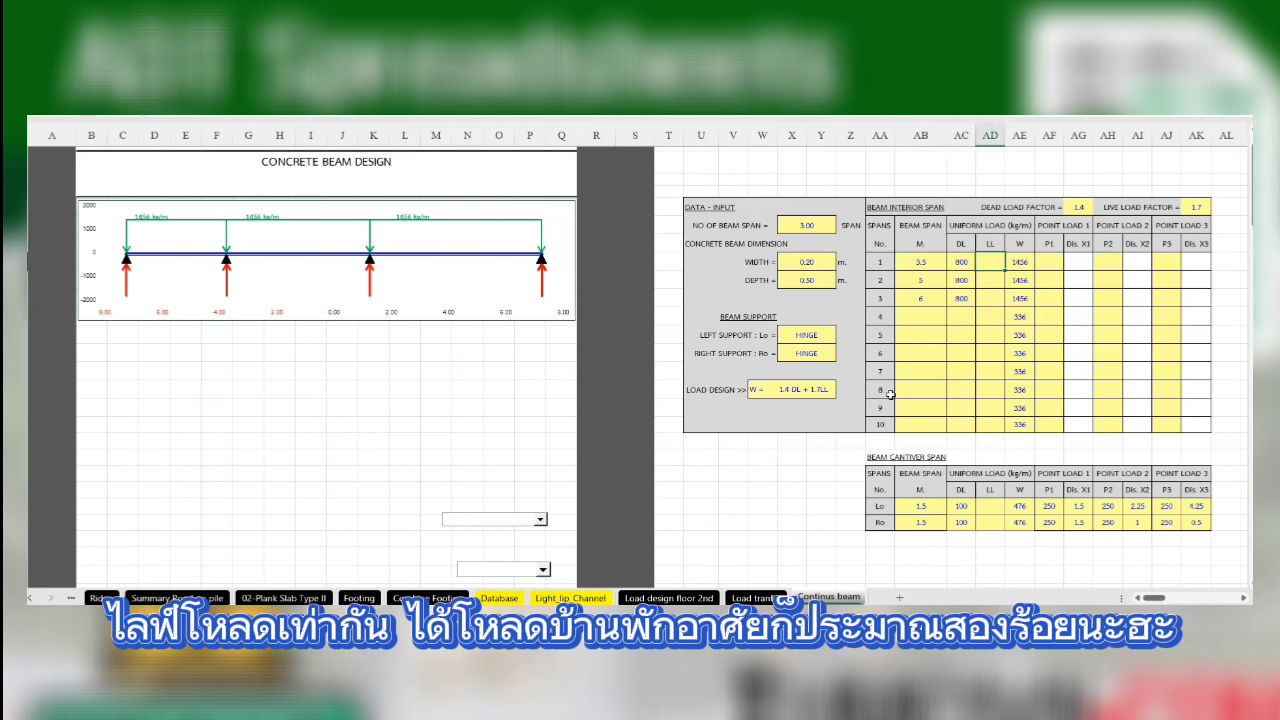
key("Return")
type("200")
key("Return")
type("20")
key("Return")
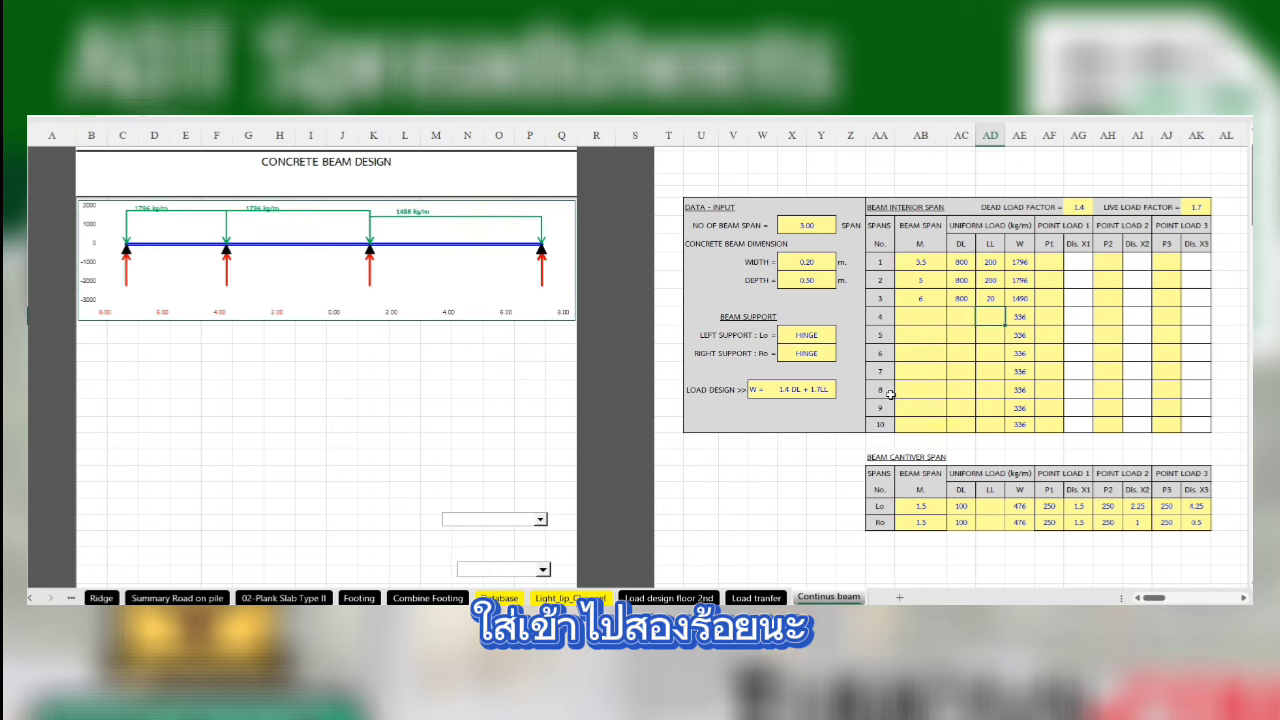
key("Up")
type("0")
key("Return")
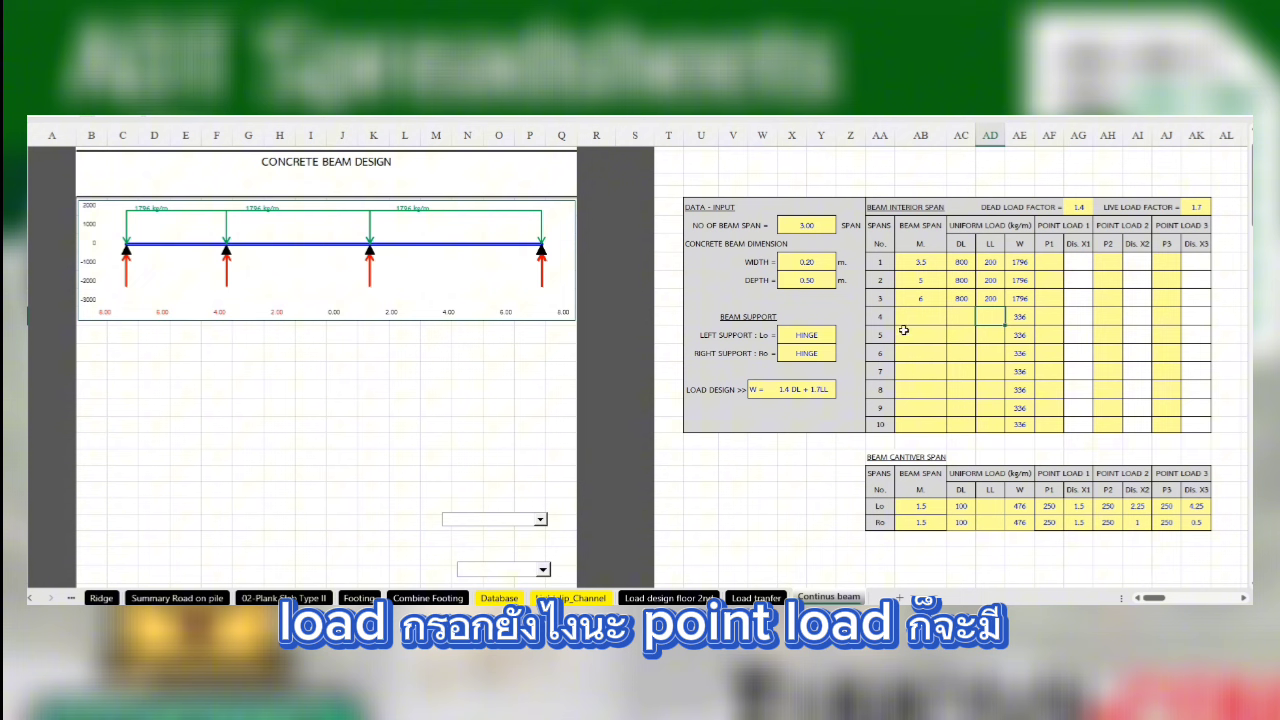
Step: Give span 1 a 1000 kg point load P1 and enter its distance X1
left_click(1056, 259)
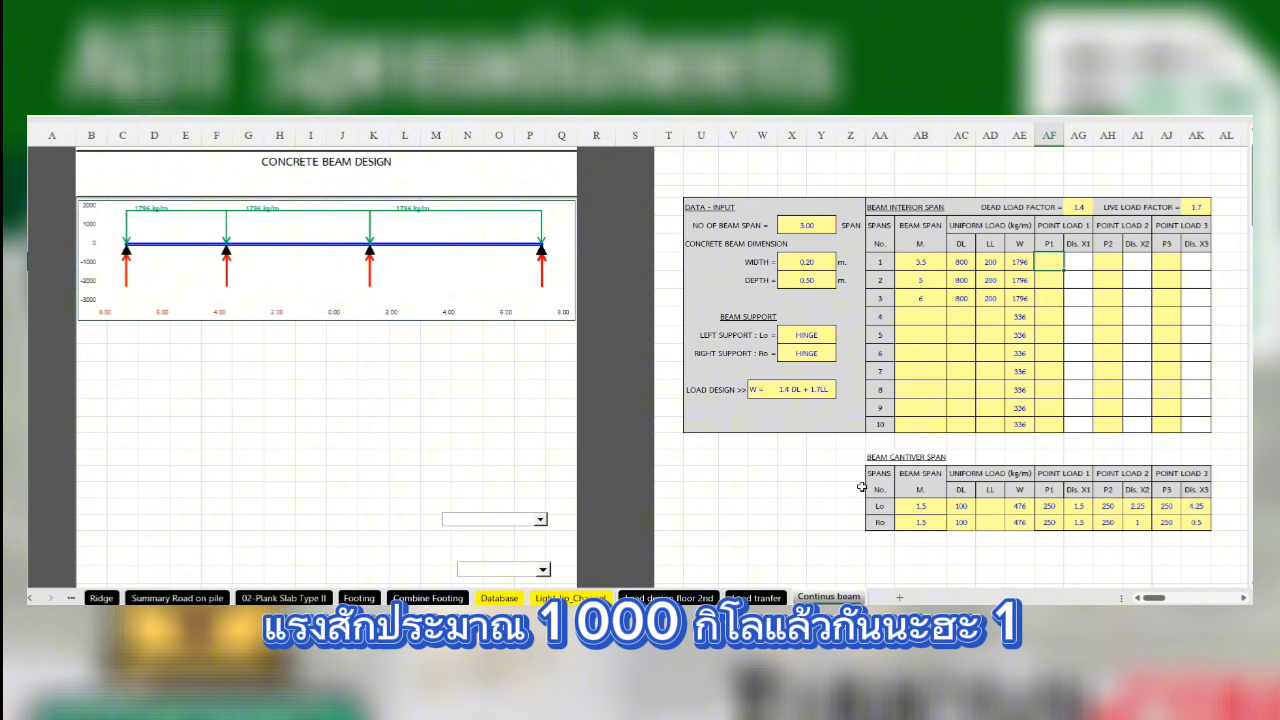
type("1000")
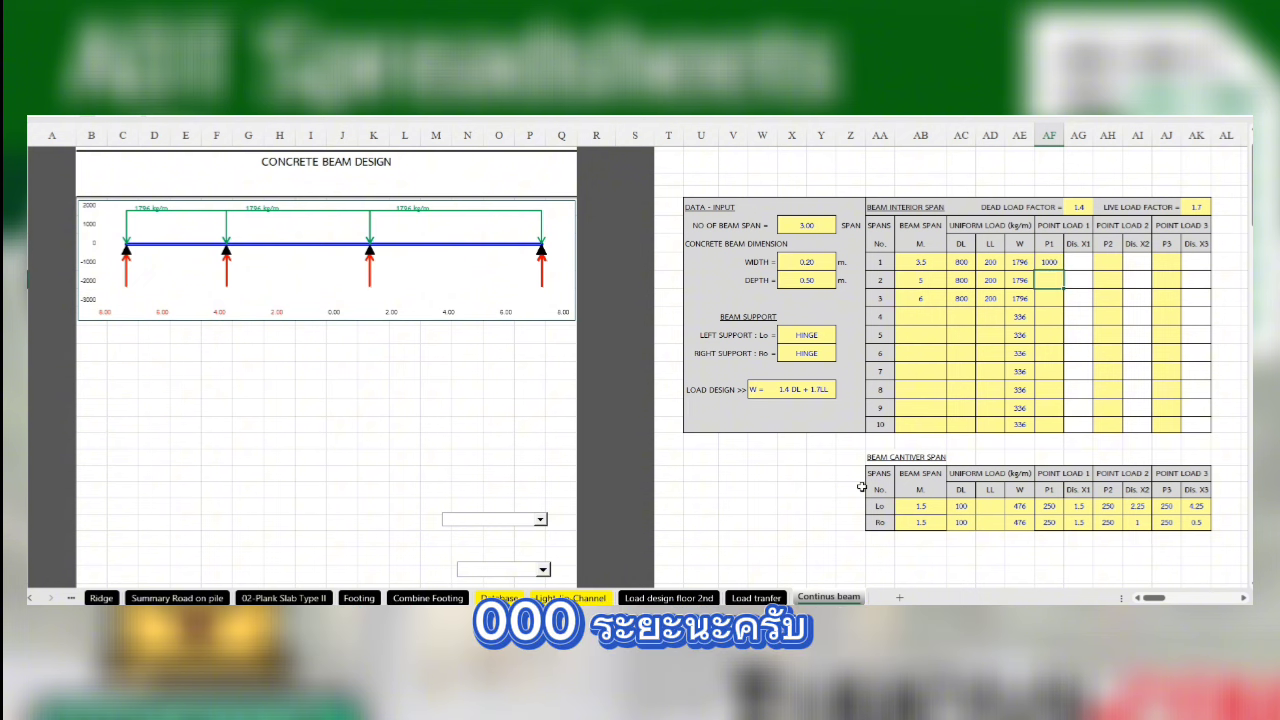
left_click(1077, 259)
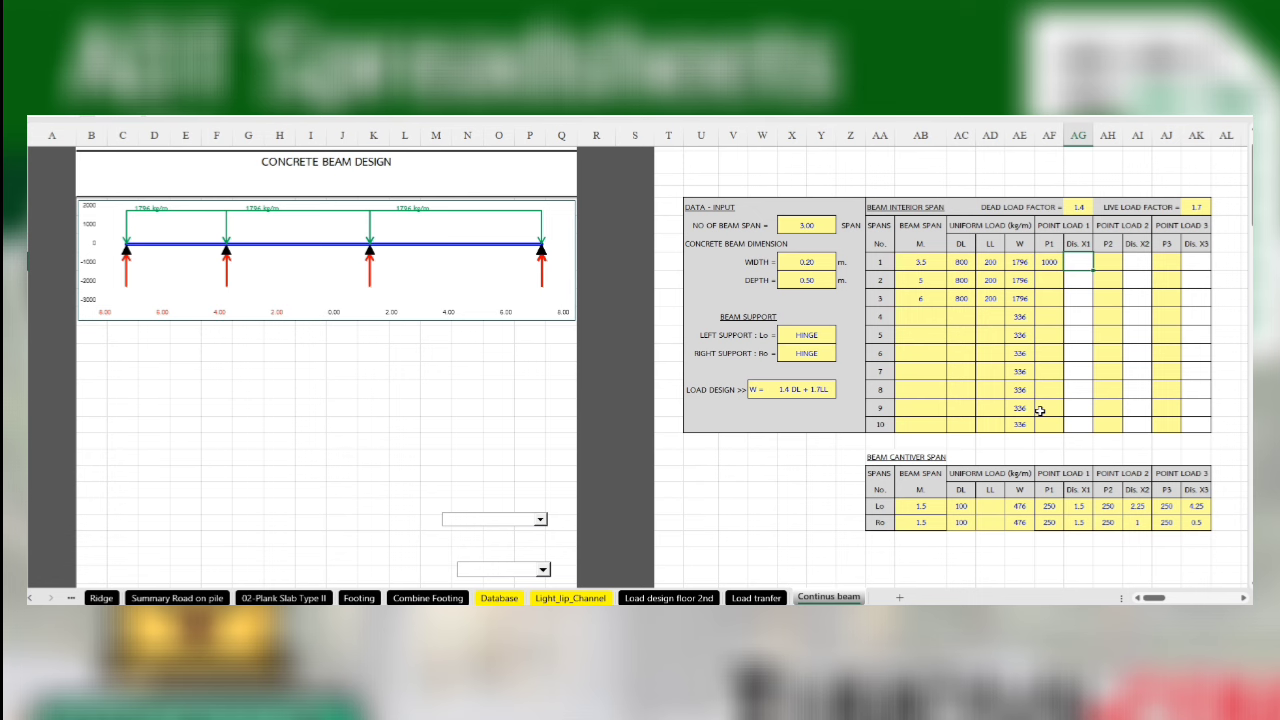
type("1.30")
key("Return")
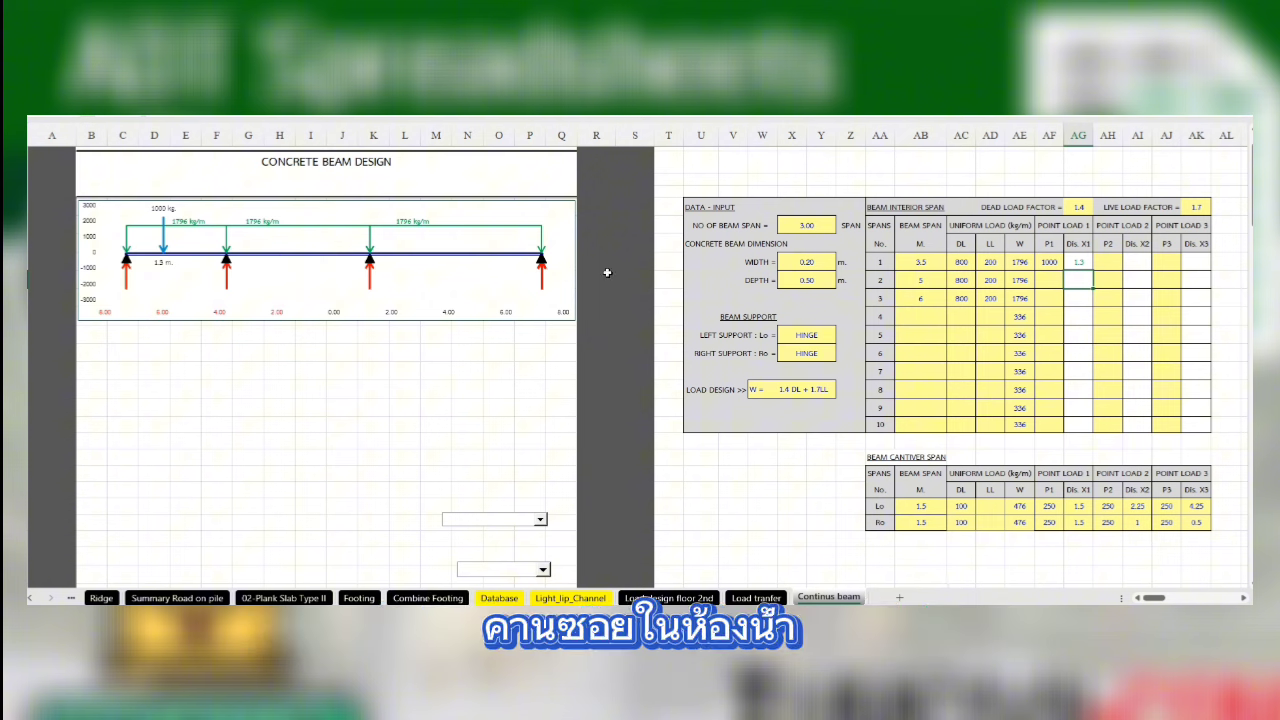
Step: Give span 2 an 800 kg point load P1 at 2.5 m
left_click(1050, 279)
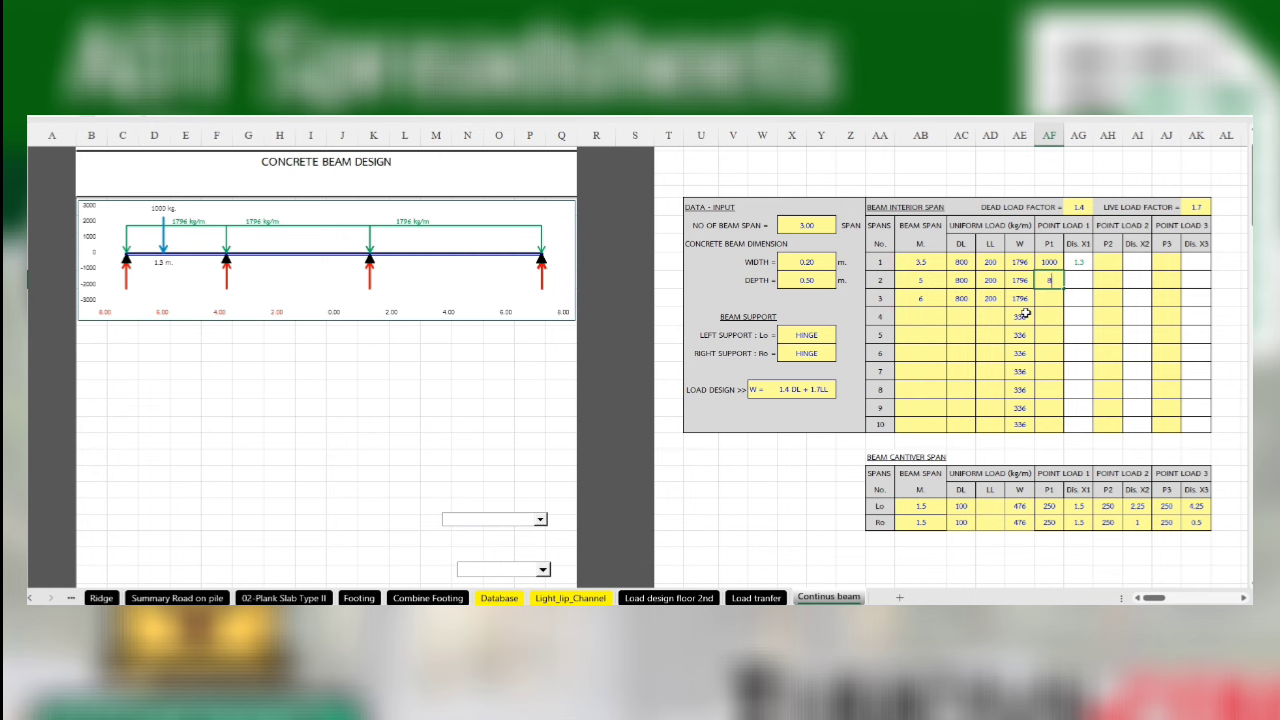
key("Return")
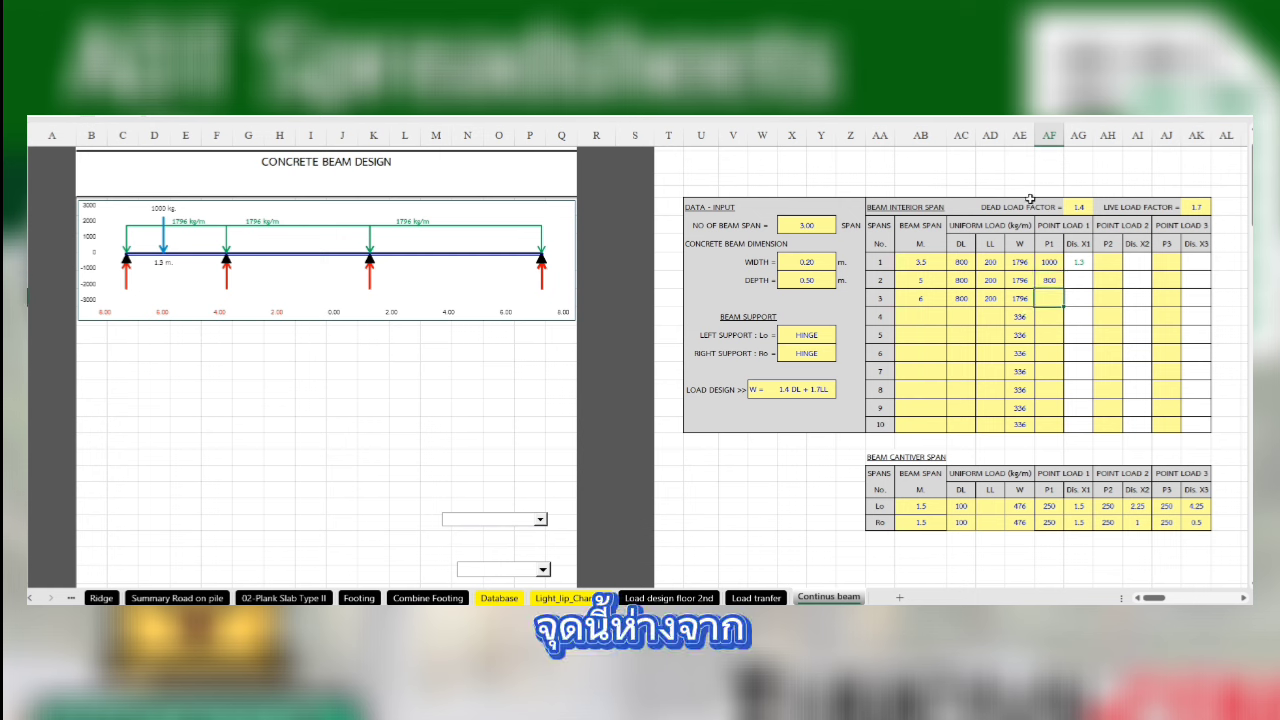
left_click(1080, 280)
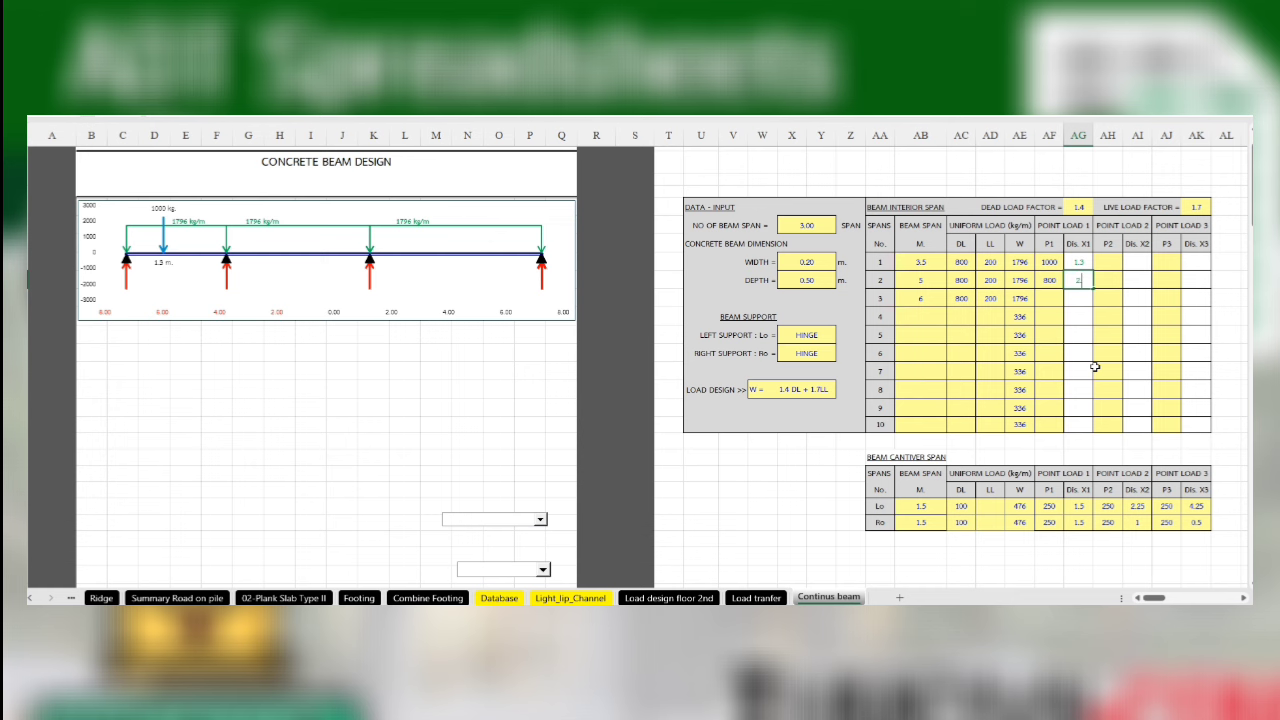
key("Return")
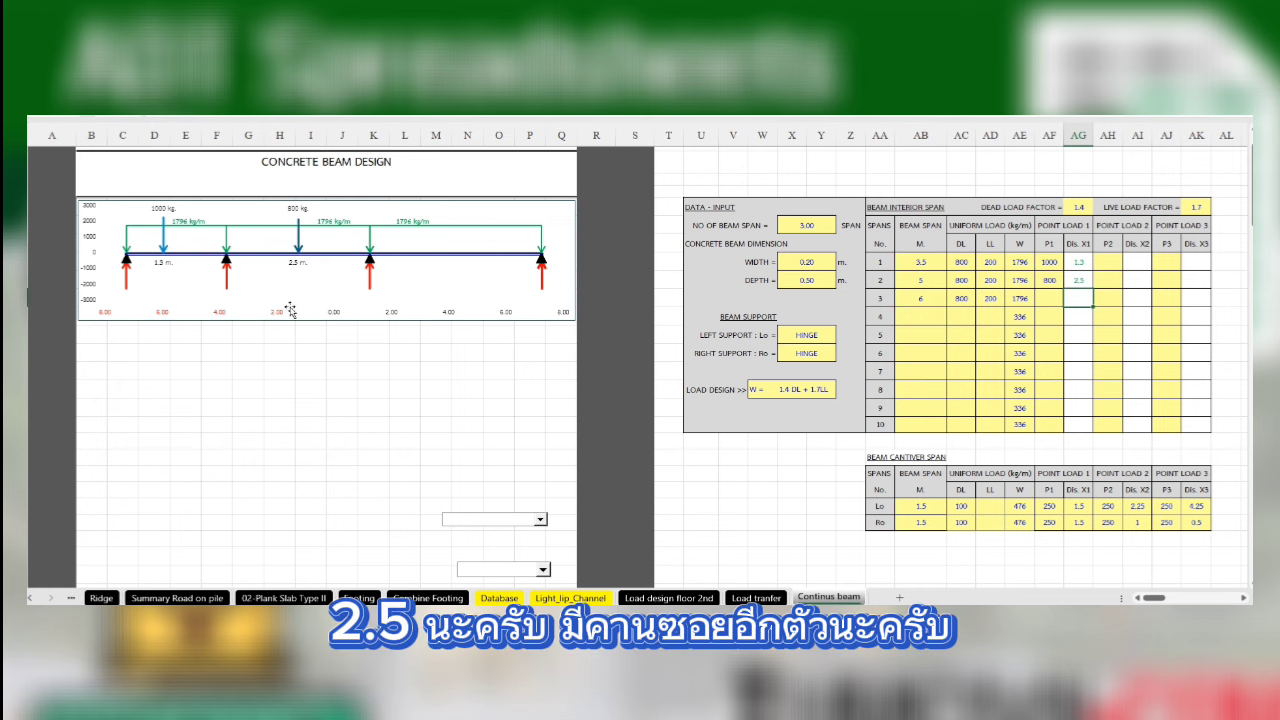
Step: Enter a 700 kg second point load P2 on span 2 with a first distance
left_click(1113, 280)
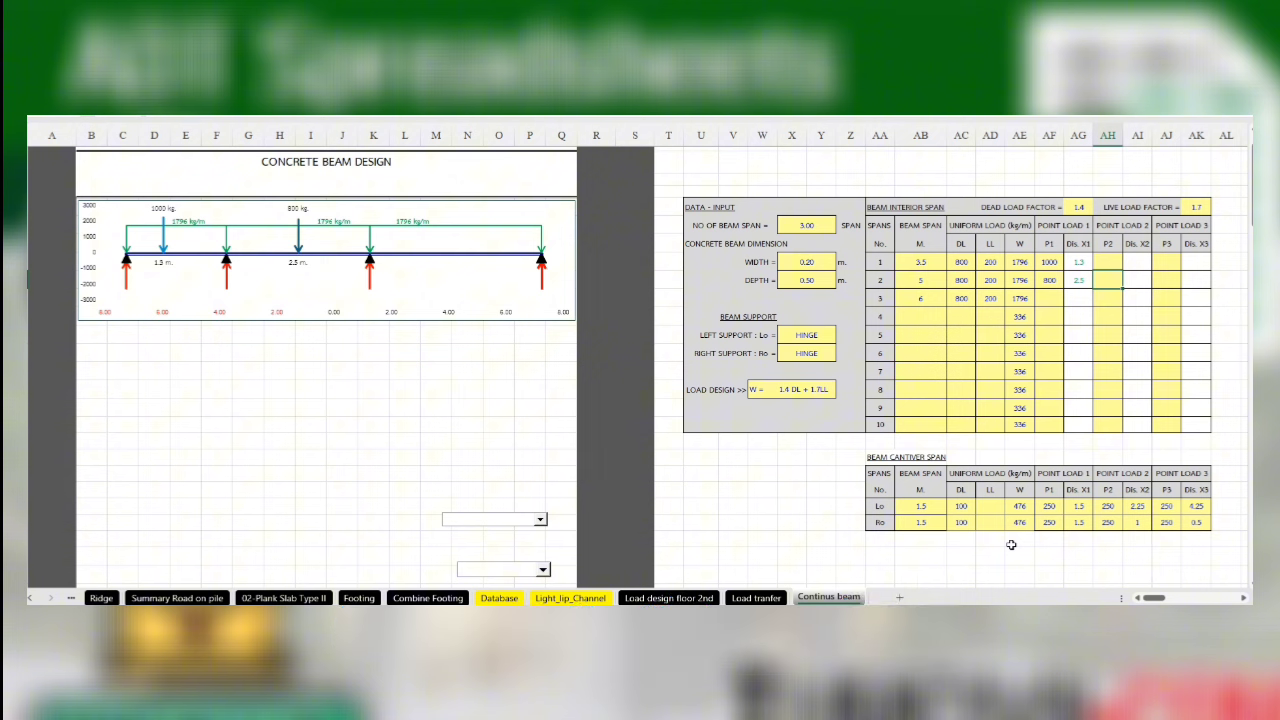
type("700")
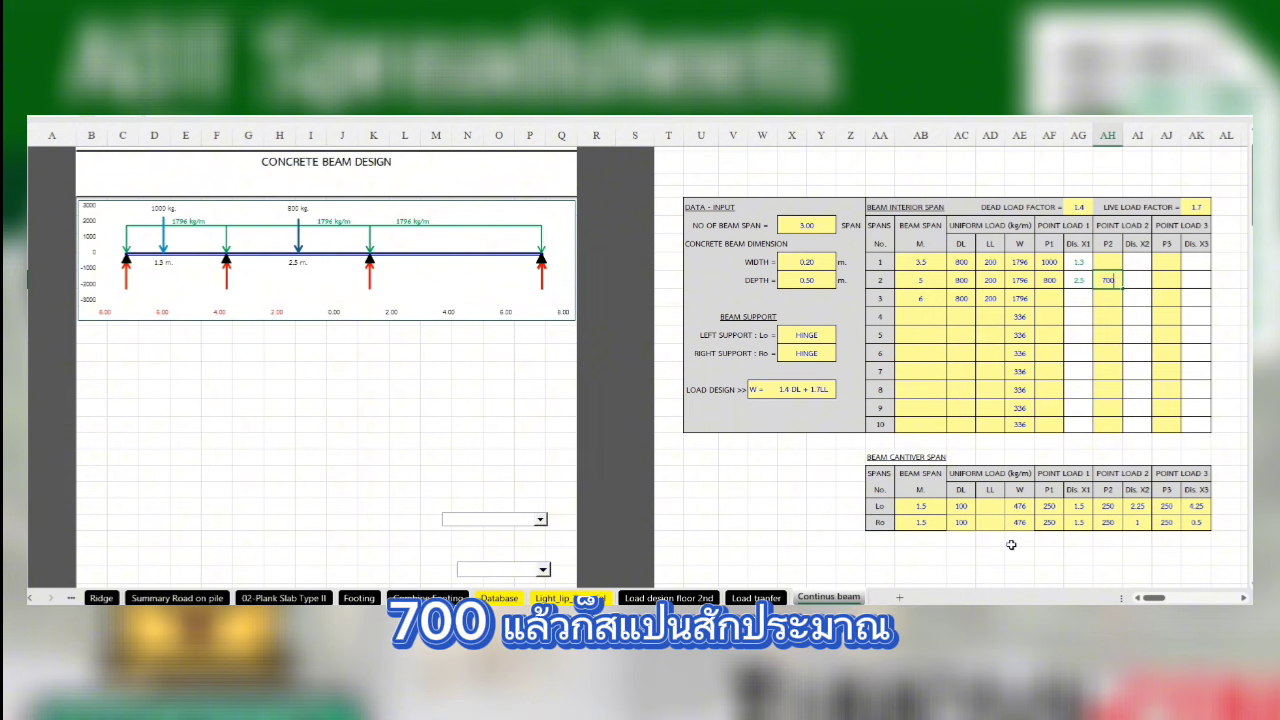
left_click(1135, 278)
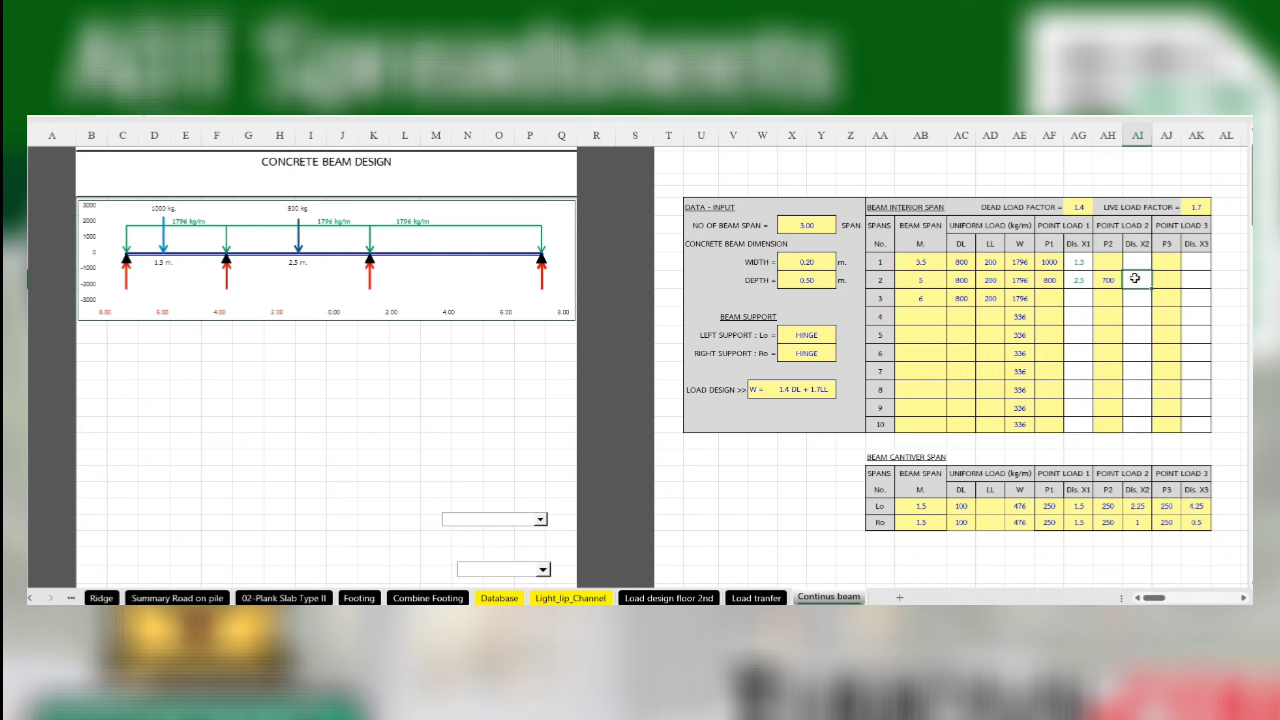
type("3")
key("Return")
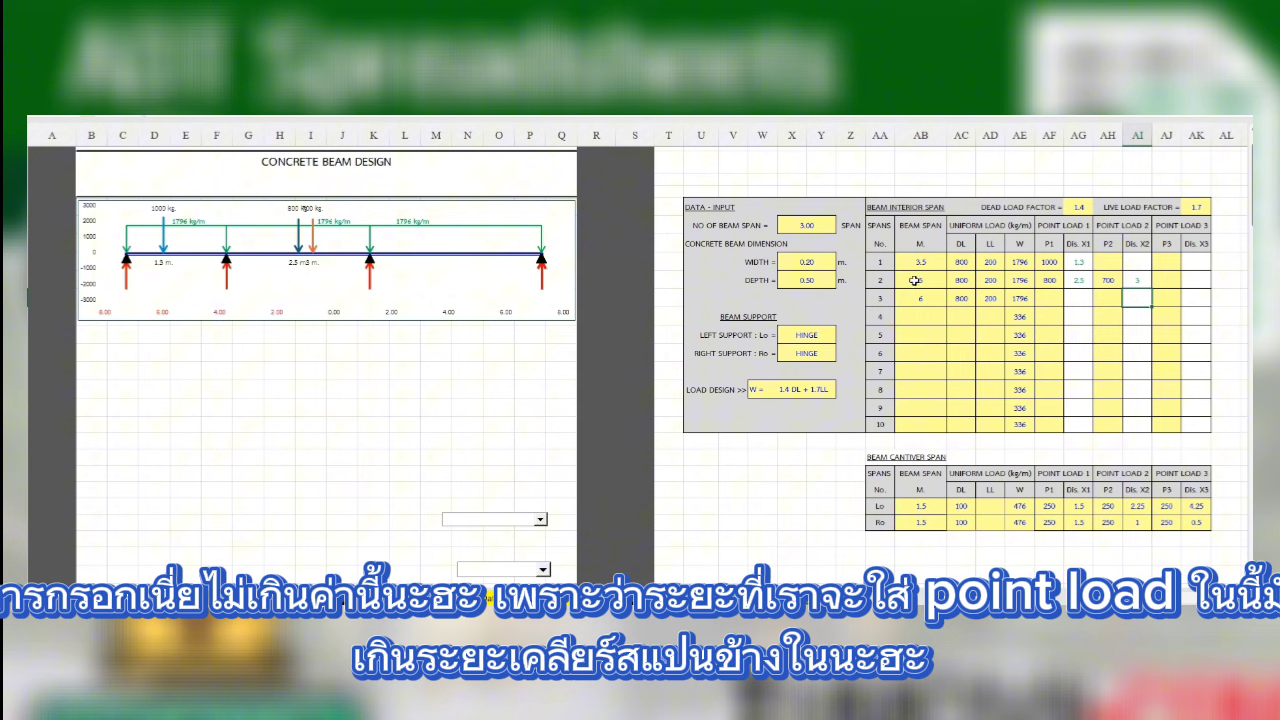
Step: Correct the second load's Dis. X2 on span 2 from 6 to 2.5 m
left_click(1144, 280)
type("3")
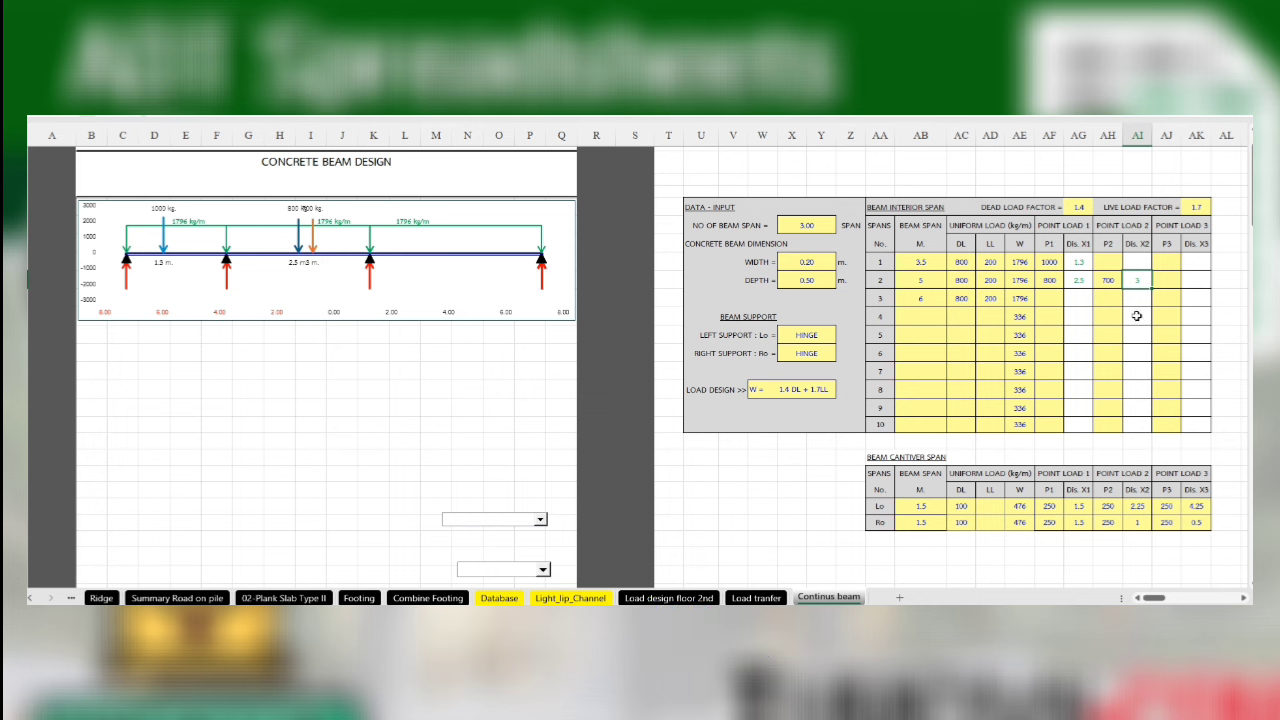
type("6")
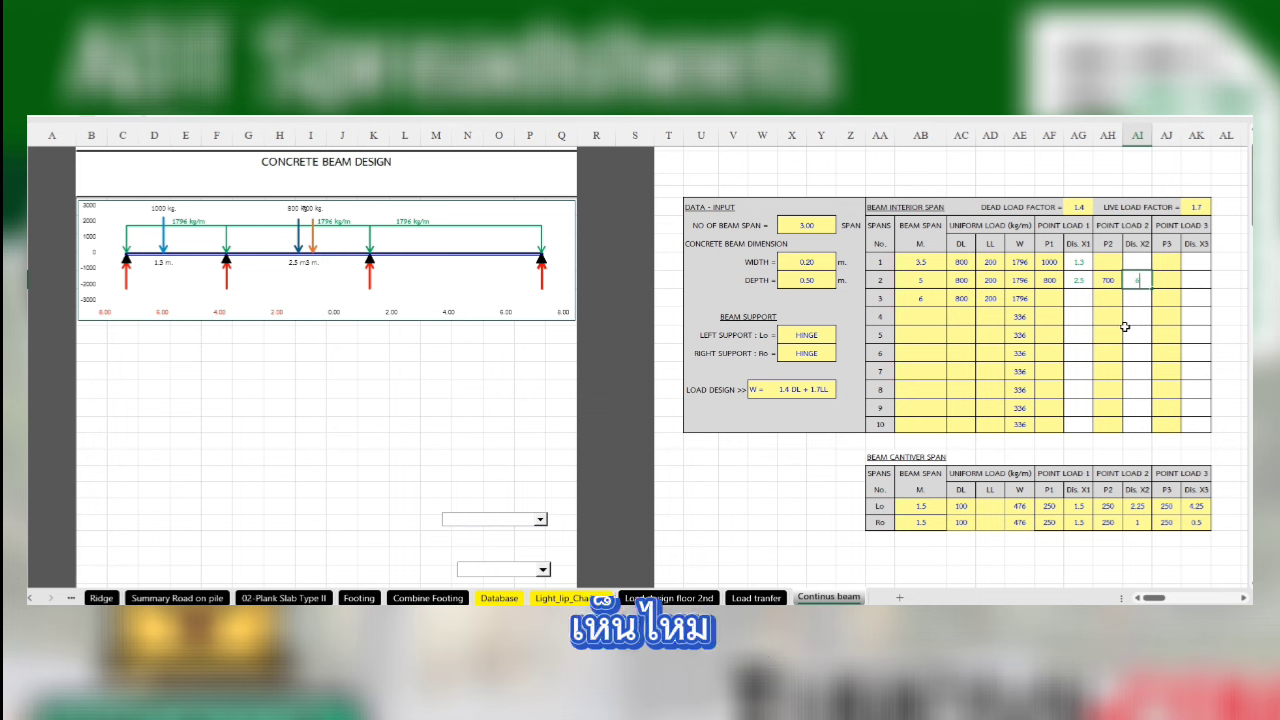
key("Return")
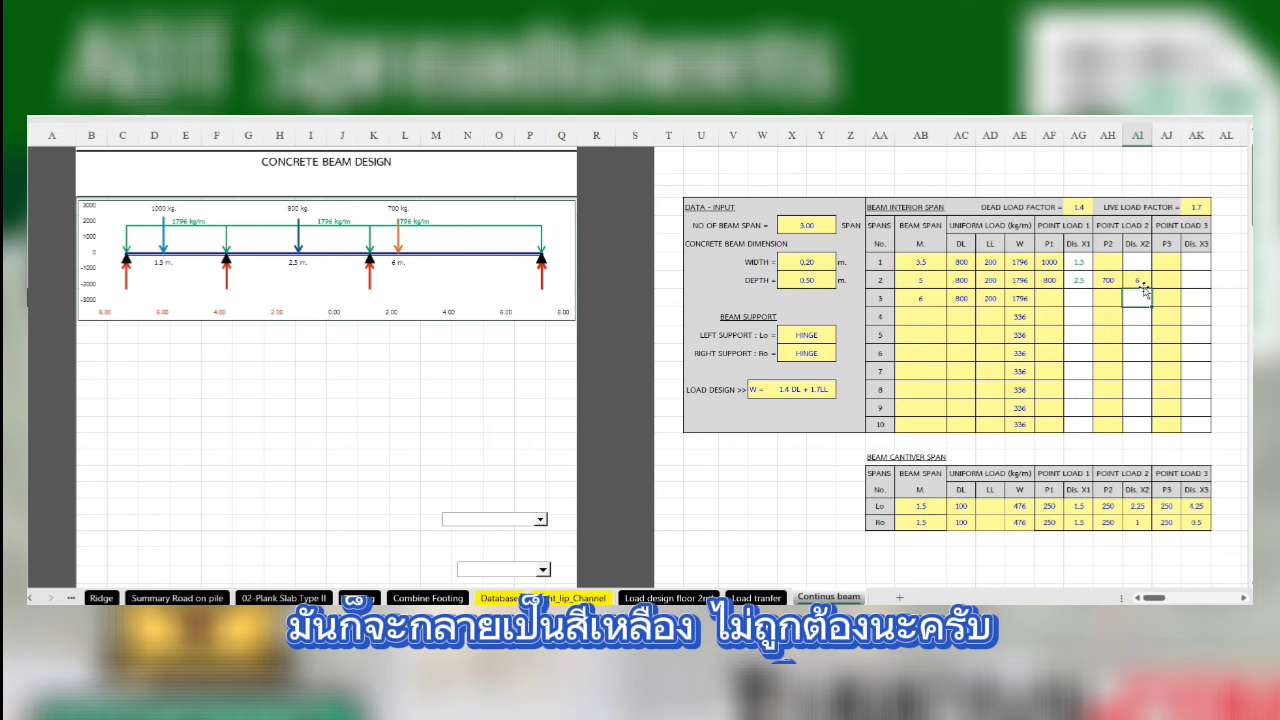
left_click(1138, 279)
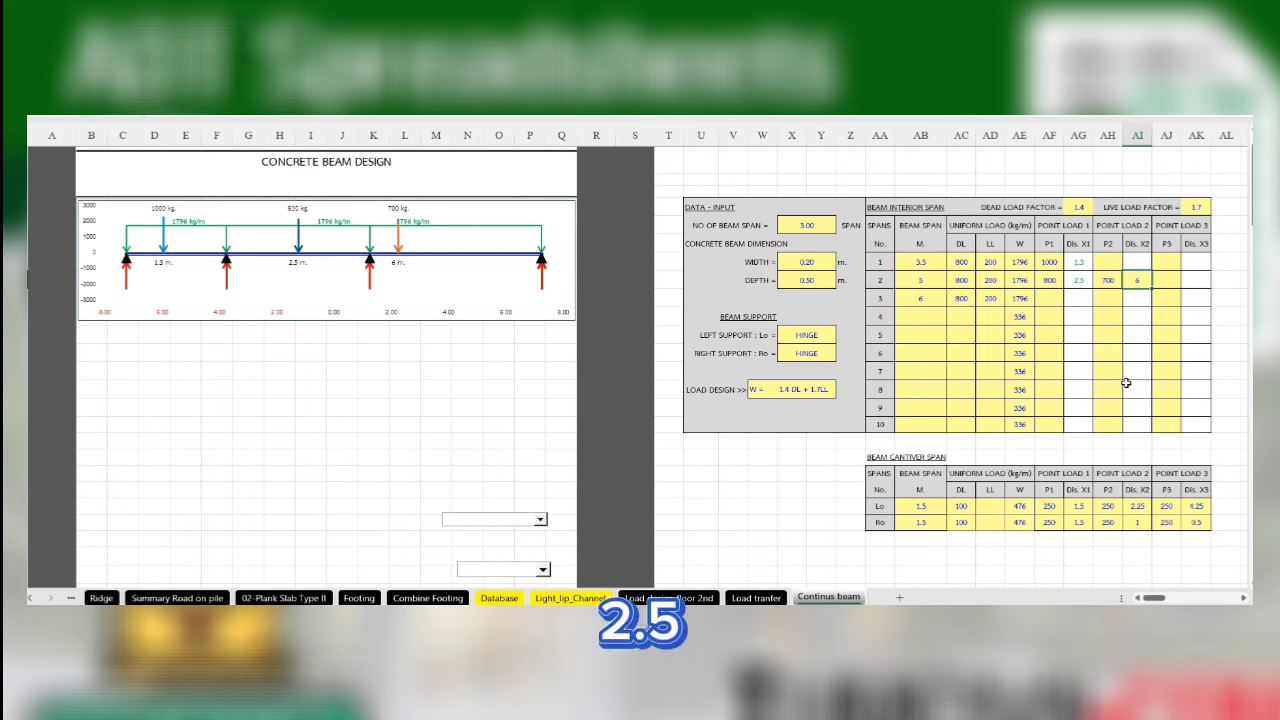
type("2.5")
key("Return")
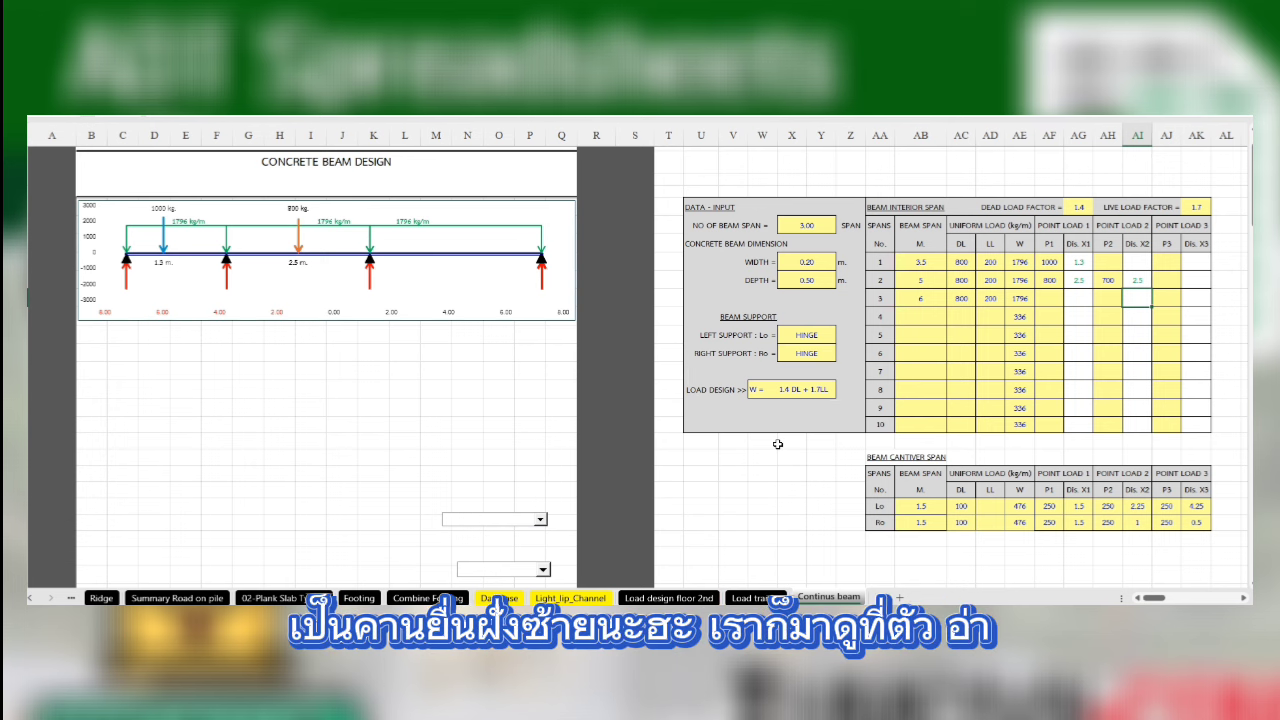
left_click(819, 334)
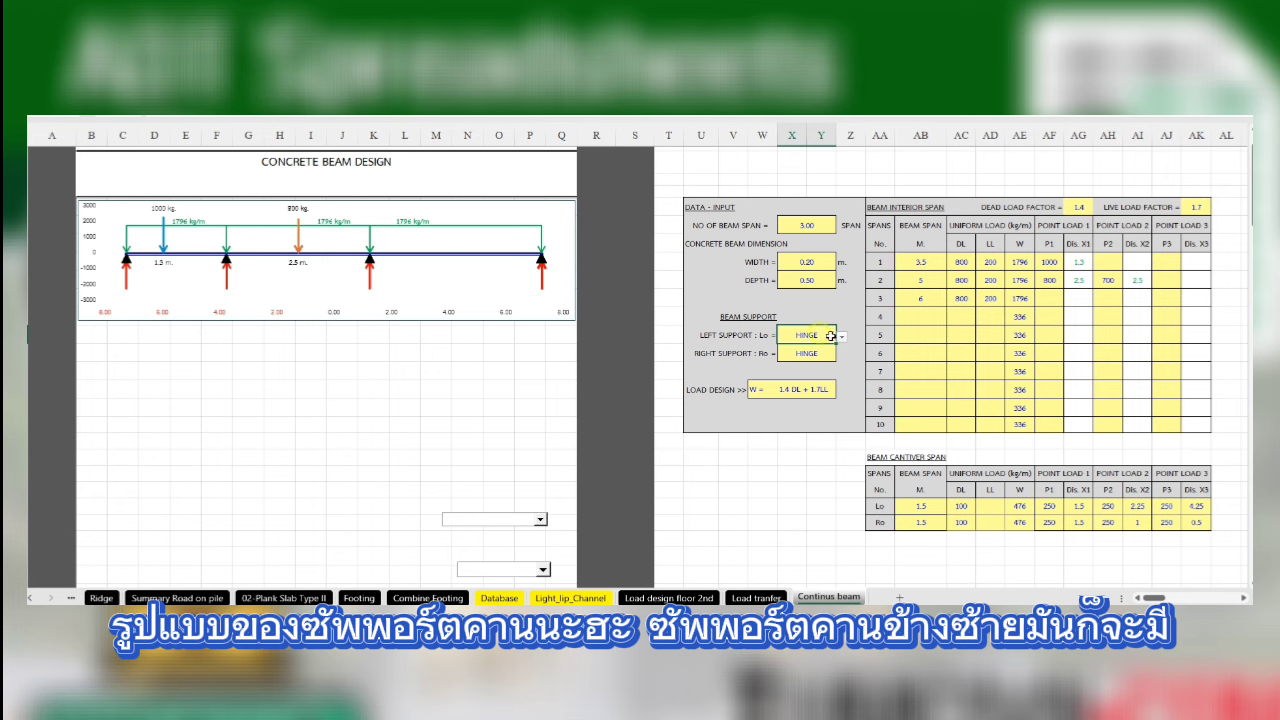
left_click(840, 341)
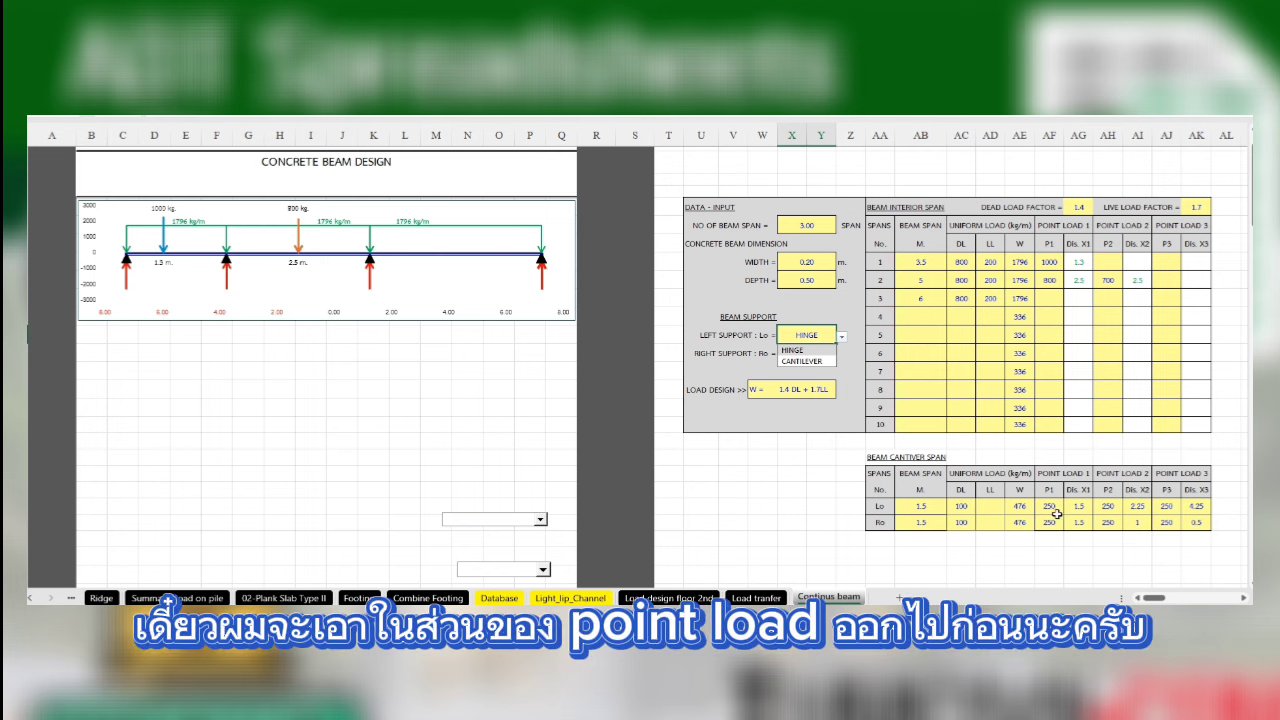
left_click(1076, 506)
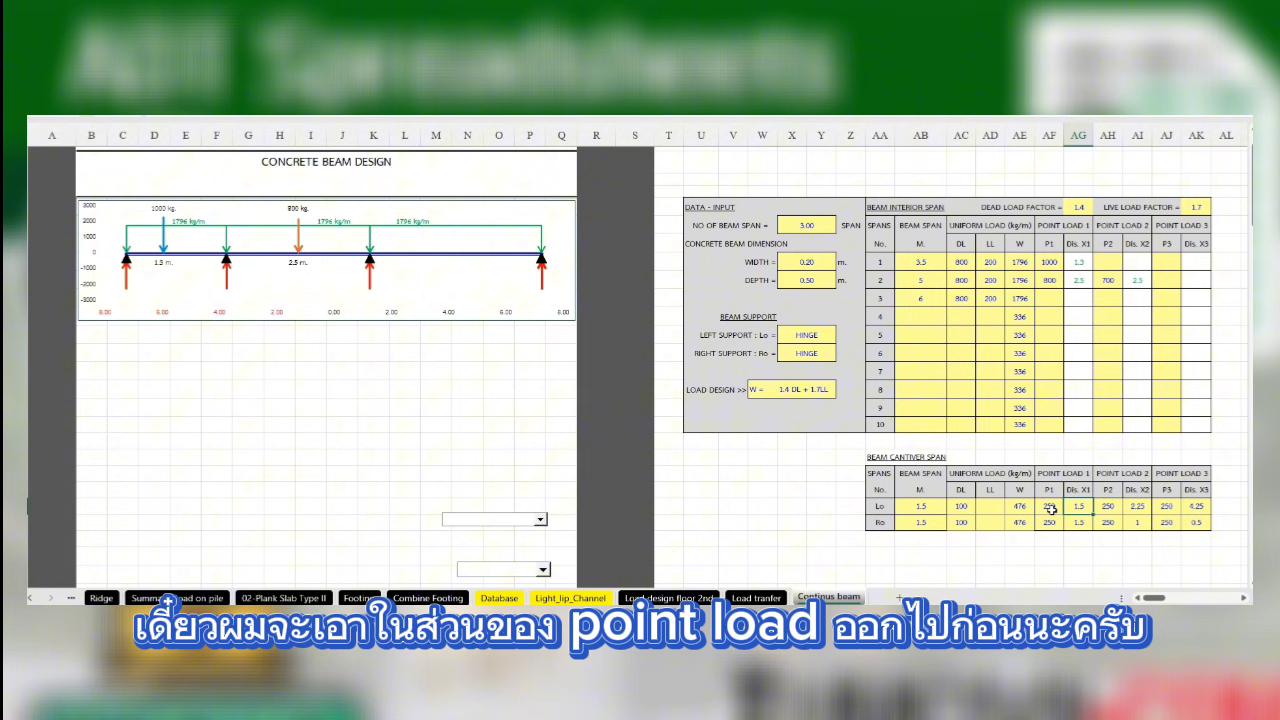
Step: Clear the point load values from the Lo and Ro cantilever rows
left_click_drag(1050, 506, 1198, 521)
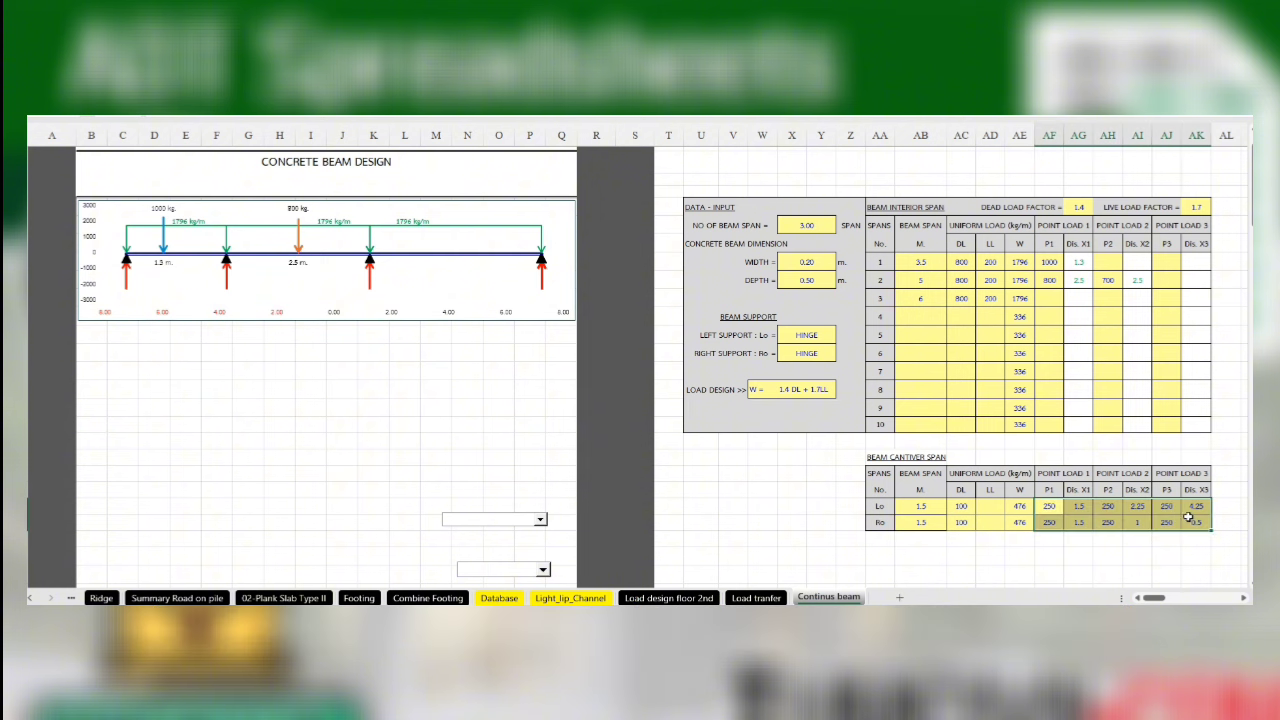
right_click(1198, 521)
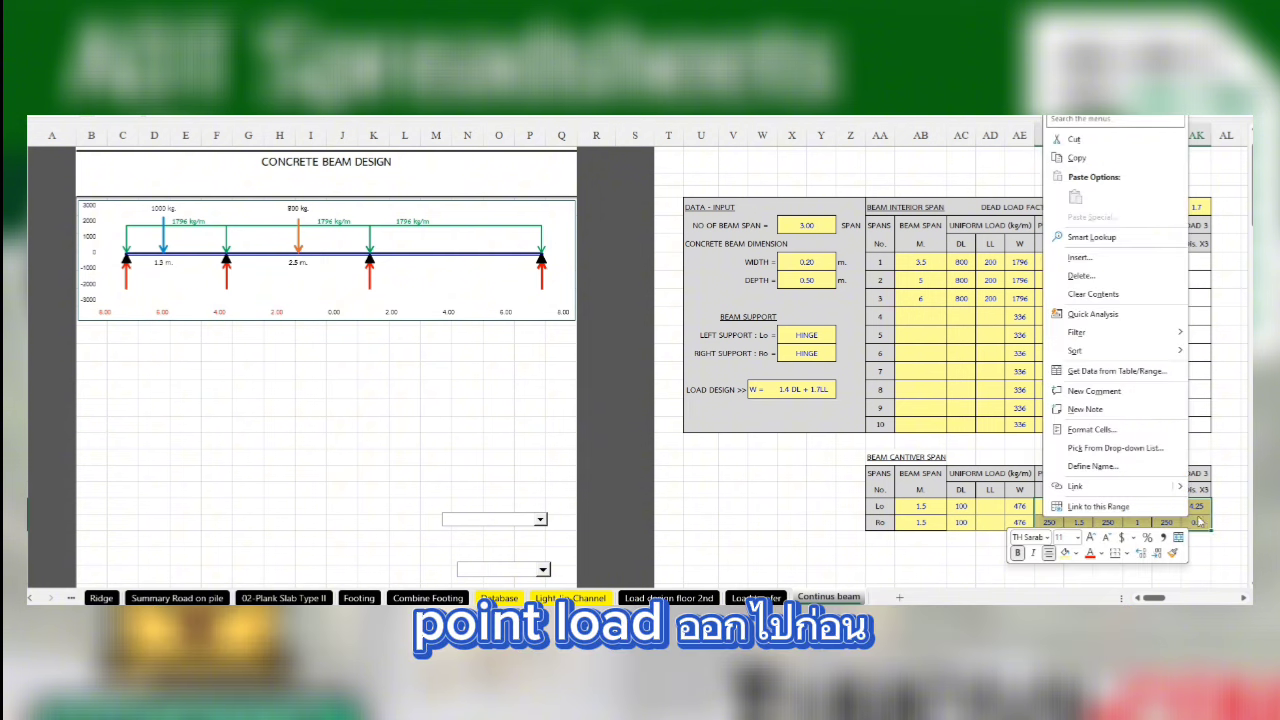
left_click(1090, 295)
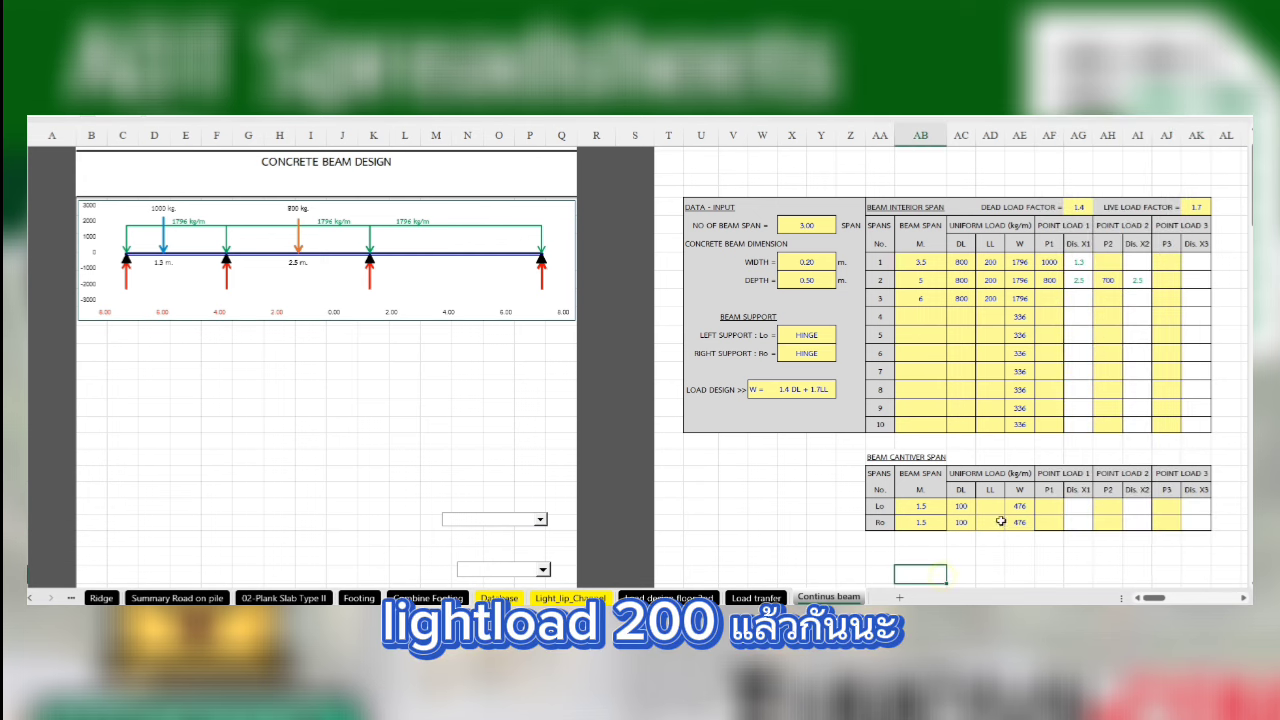
Step: Enter a 200 live load in the LL cells of cantilevers Lo and Ro
left_click(987, 509)
type("200")
key("Return")
type("2")
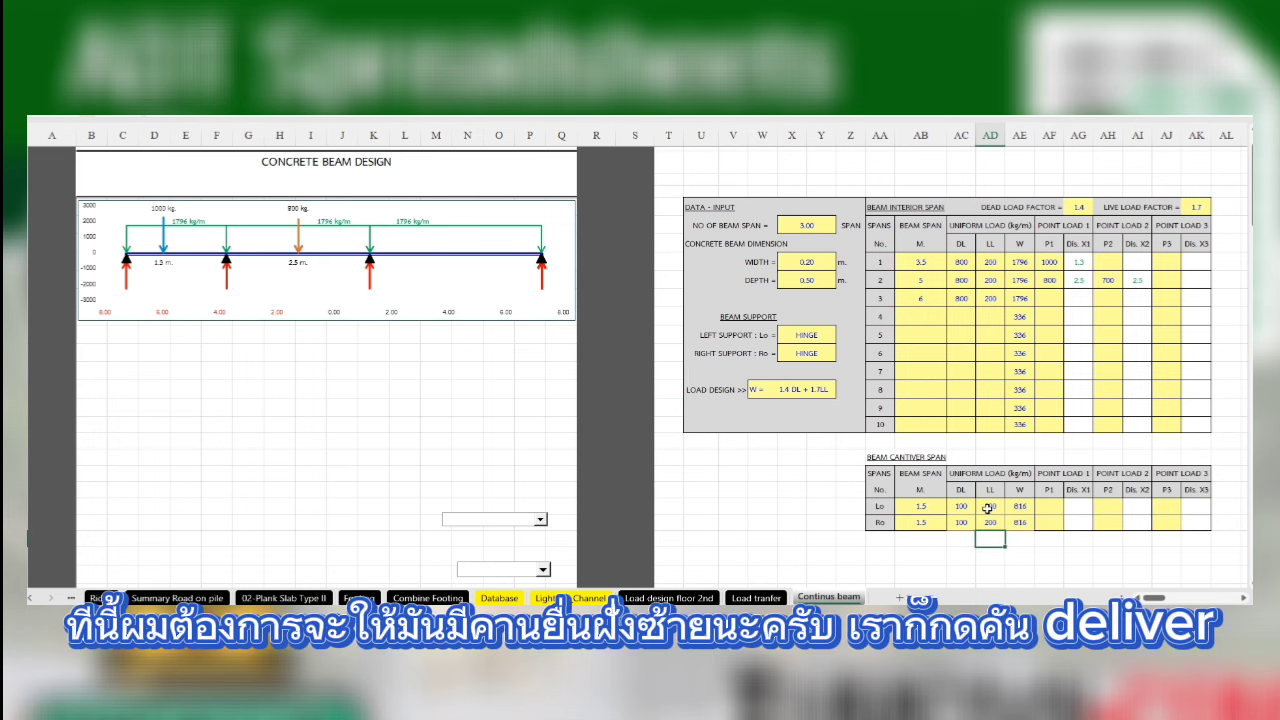
left_click(822, 336)
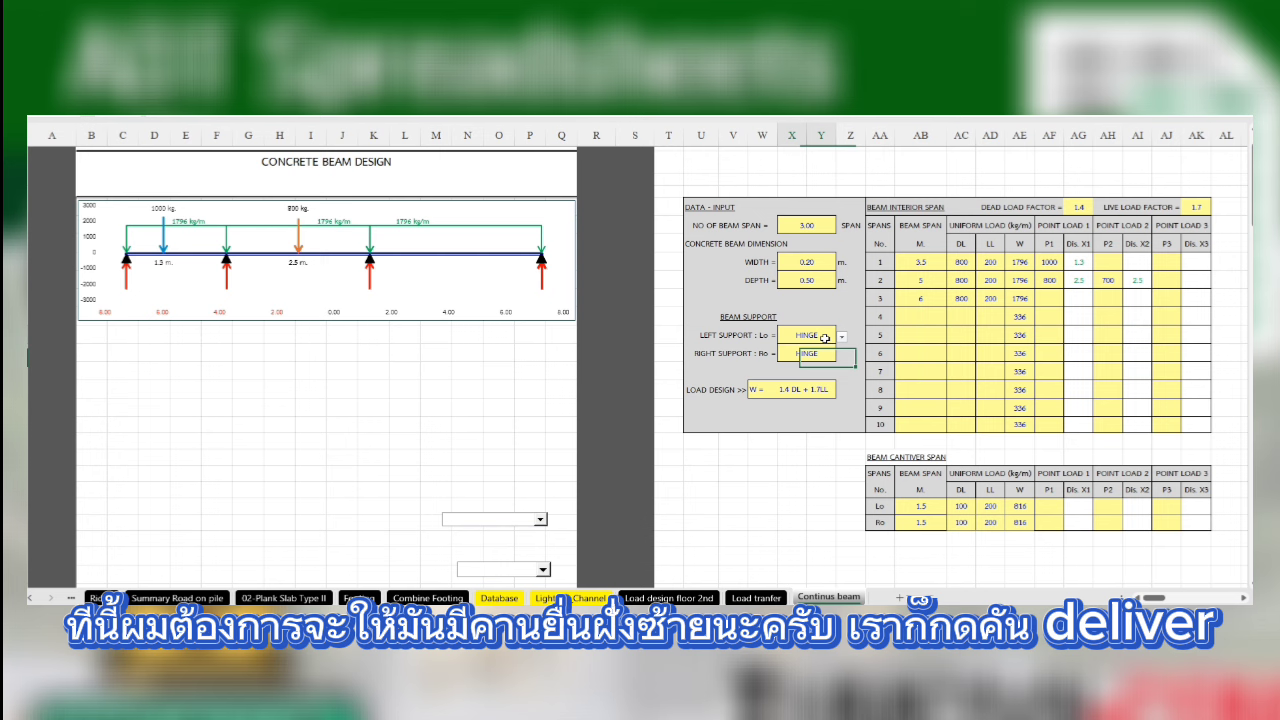
Step: Switch the LEFT SUPPORT to CANTILEVER and enter 800 in the Lo DL cell
left_click(842, 337)
left_click(806, 362)
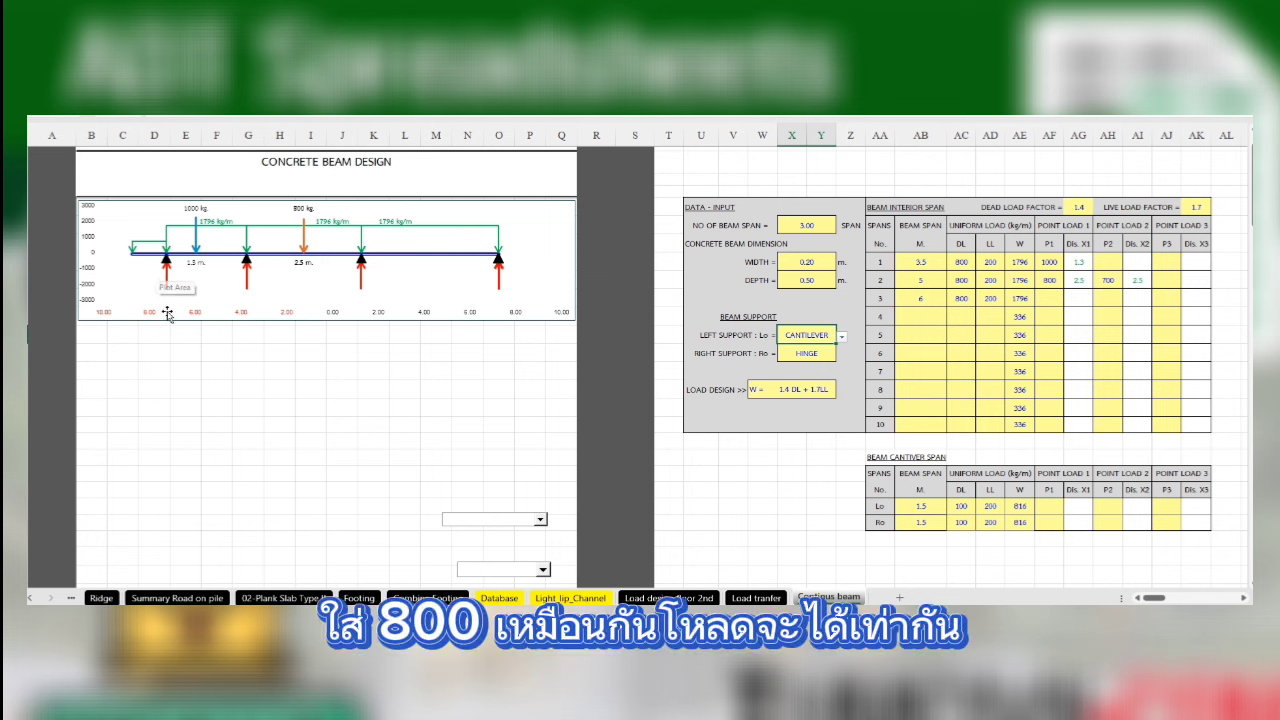
left_click(961, 506)
type("8")
key("Return")
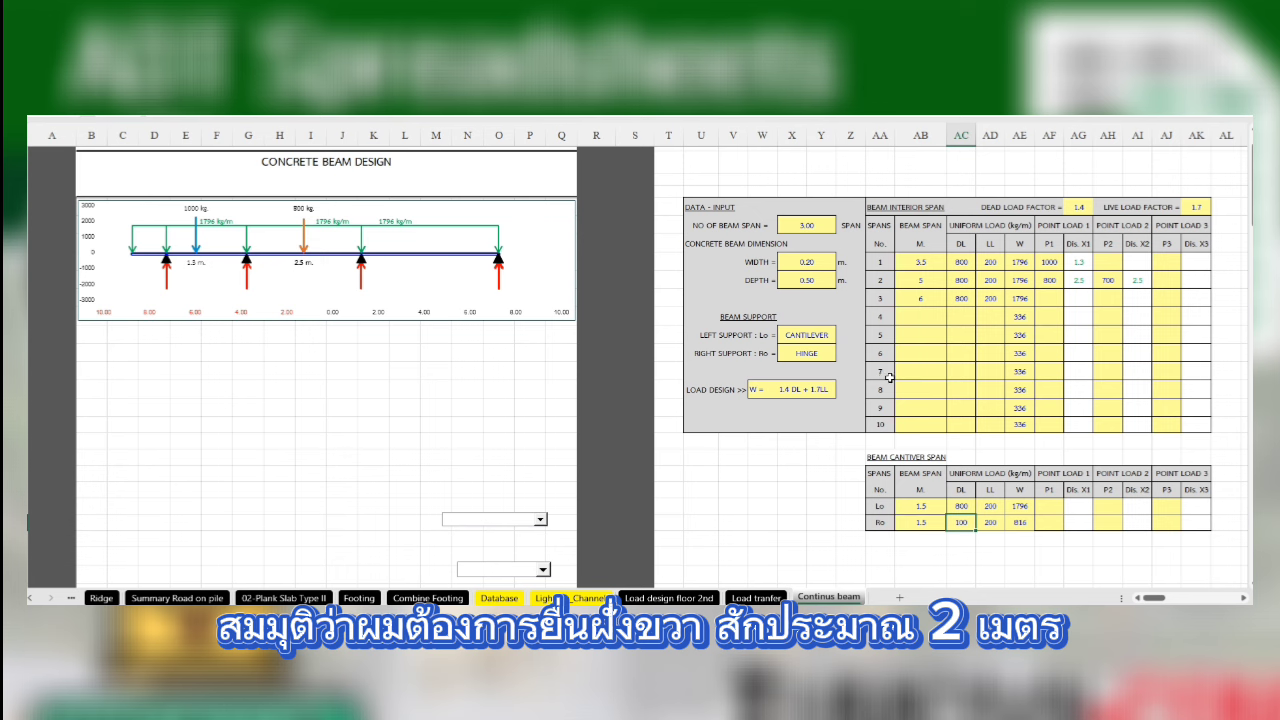
Step: Give cantilever Ro a 2 m span and switch the RIGHT SUPPORT to CANTILEVER
left_click(924, 524)
type("2")
key("Return")
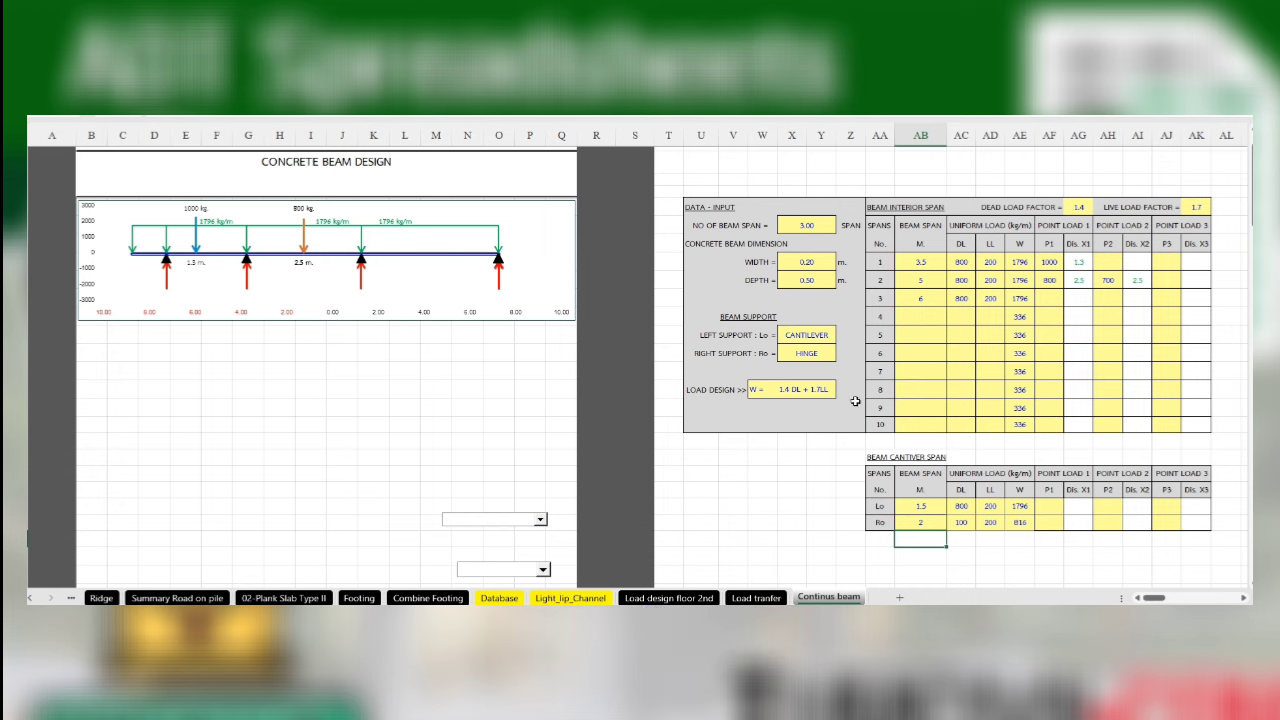
left_click(815, 357)
left_click(843, 358)
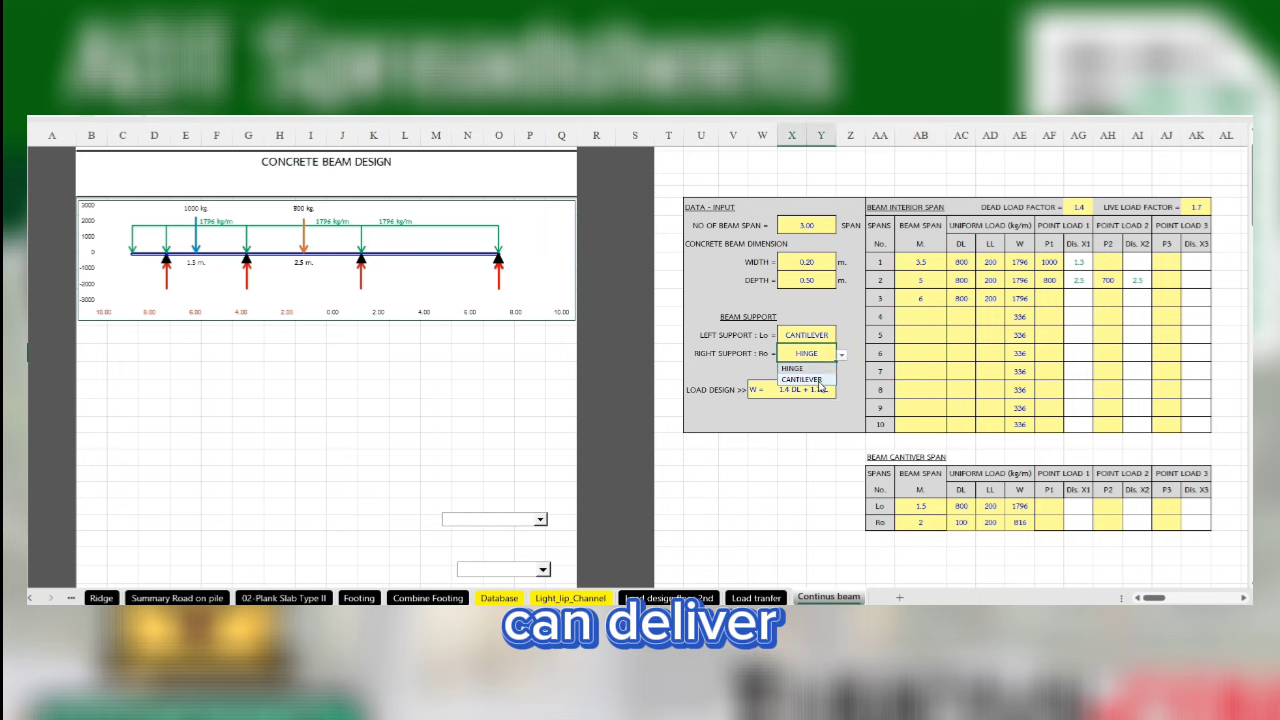
left_click(801, 379)
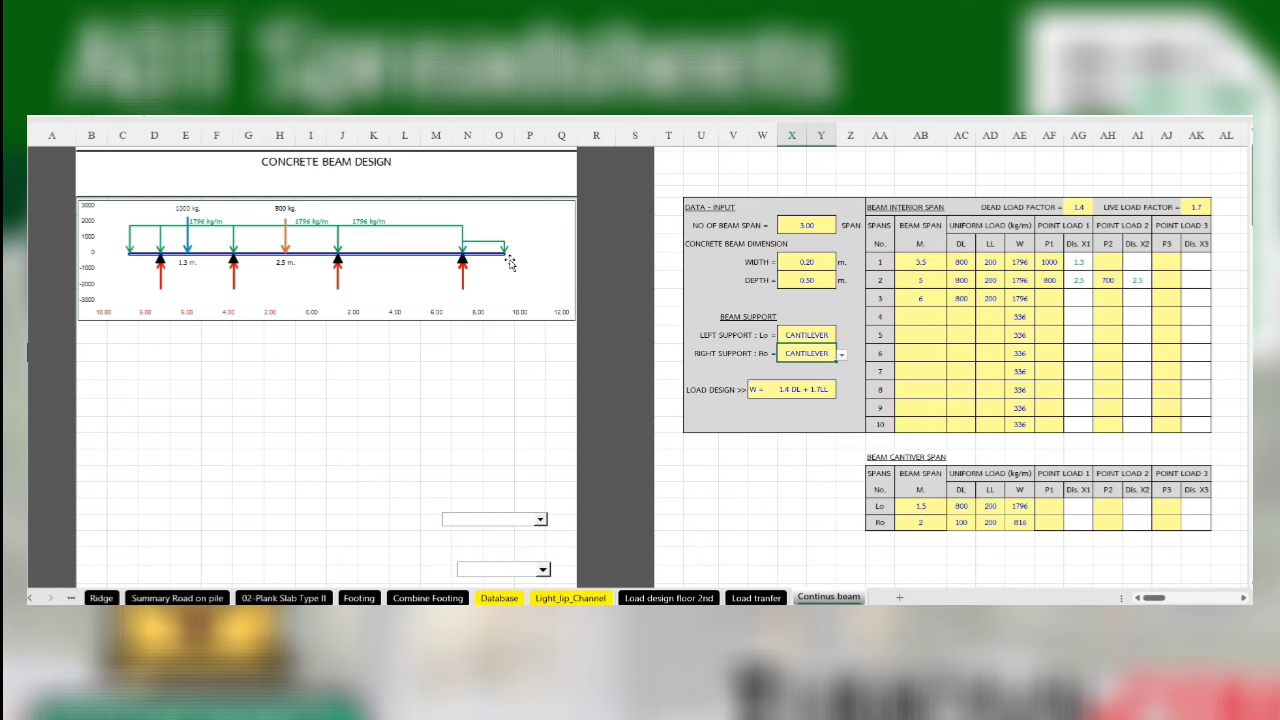
Step: Enter an 800 dead load in the Ro DL cell
left_click(962, 522)
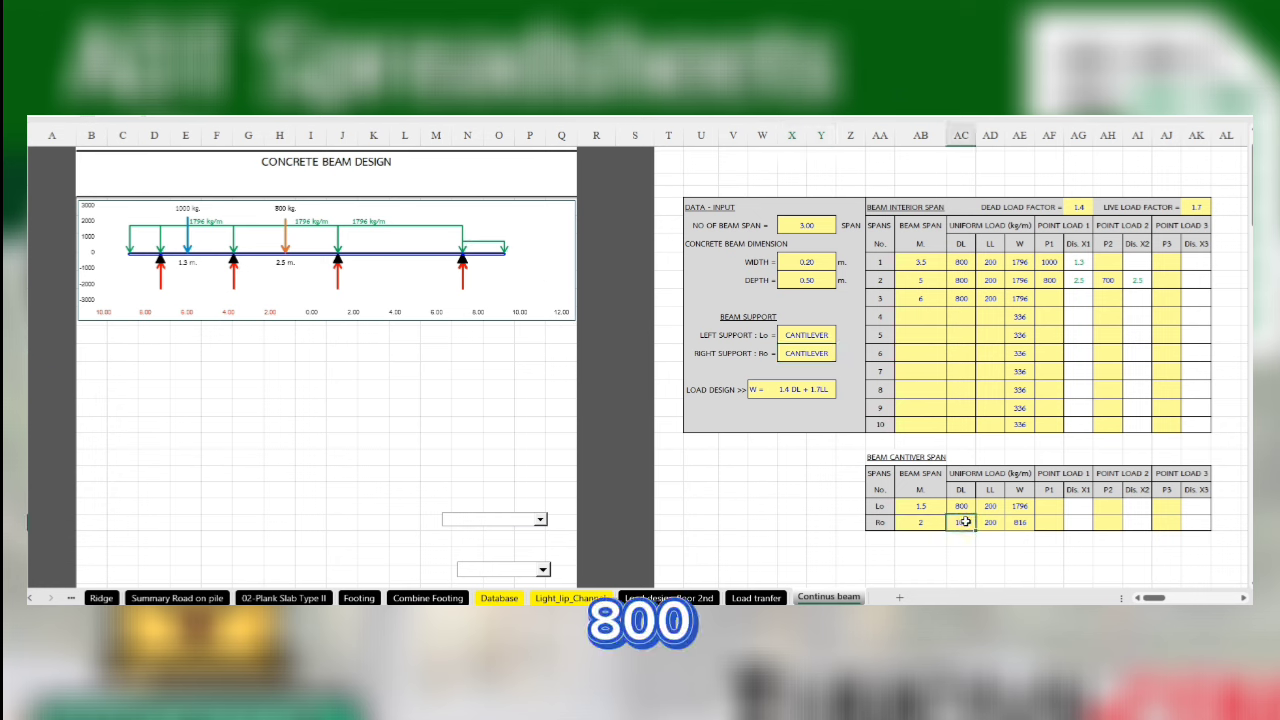
type("800")
key("Return")
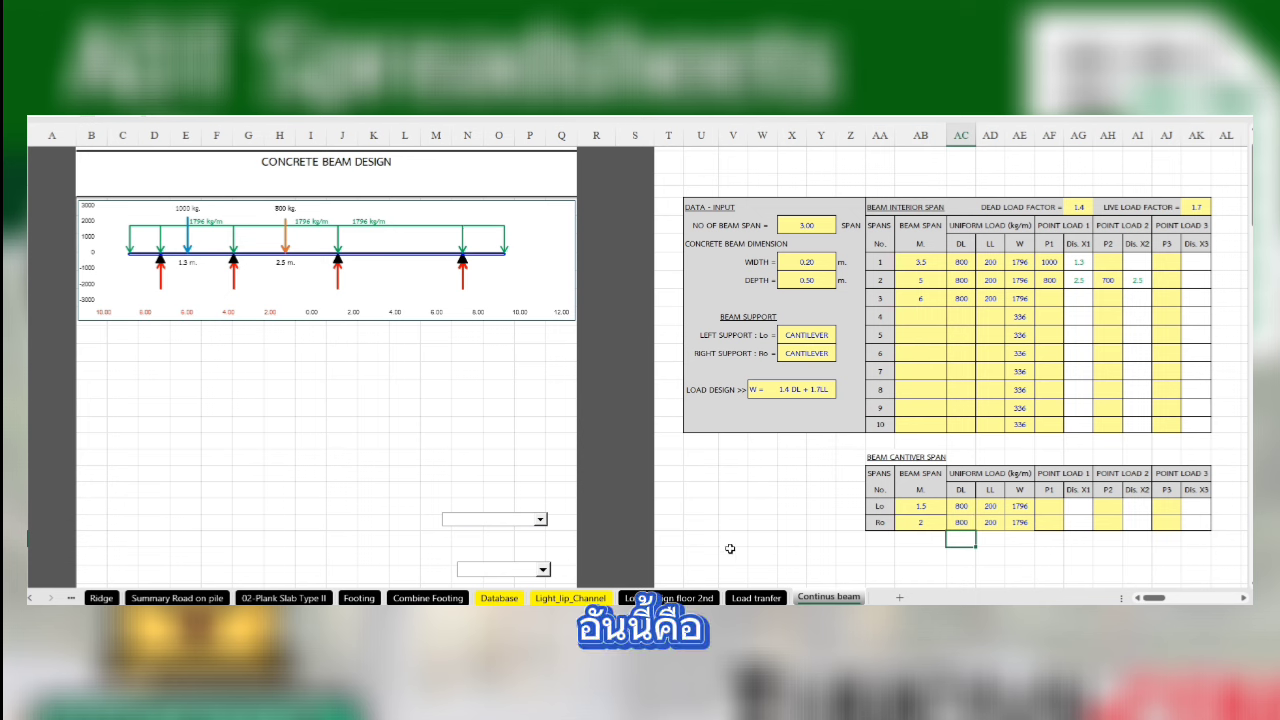